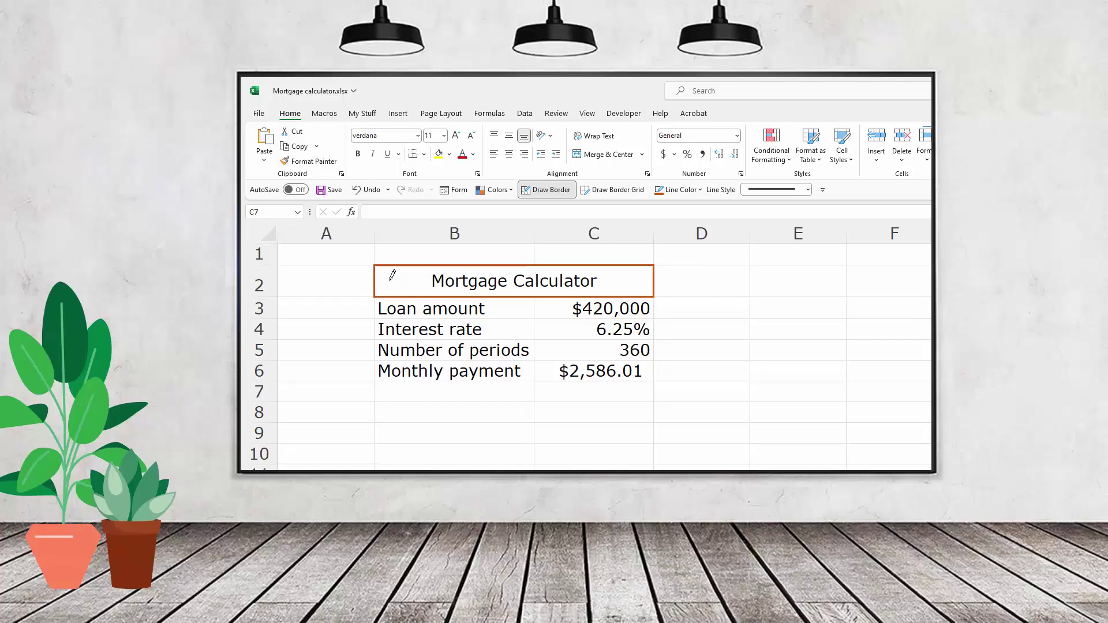
Outline B2:C6 in orange, then draw a green line under the 360 value in C5
drag(393, 276, 539, 372)
click(681, 190)
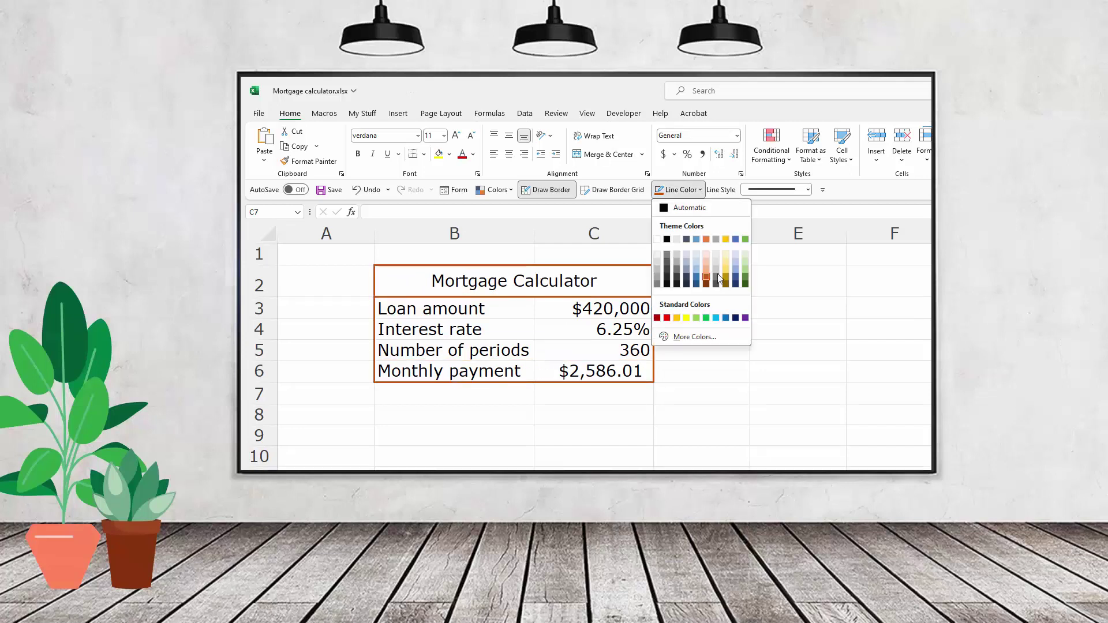
click(690, 316)
click(557, 361)
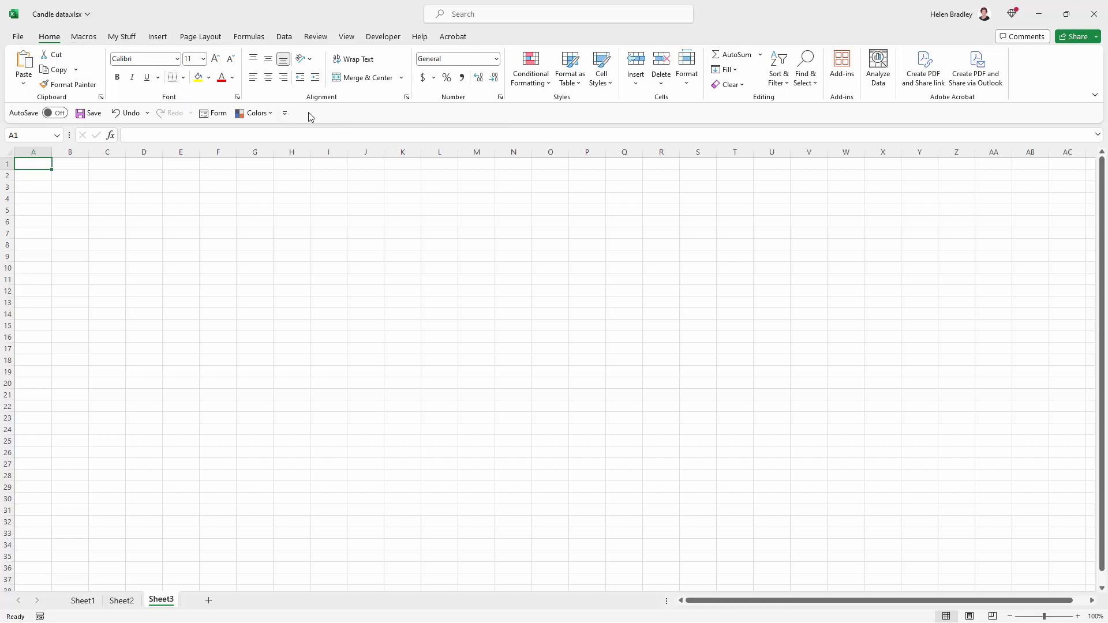
Add Draw Border and Draw Border Grid from the Borders menu to the Quick Access Toolbar
click(184, 78)
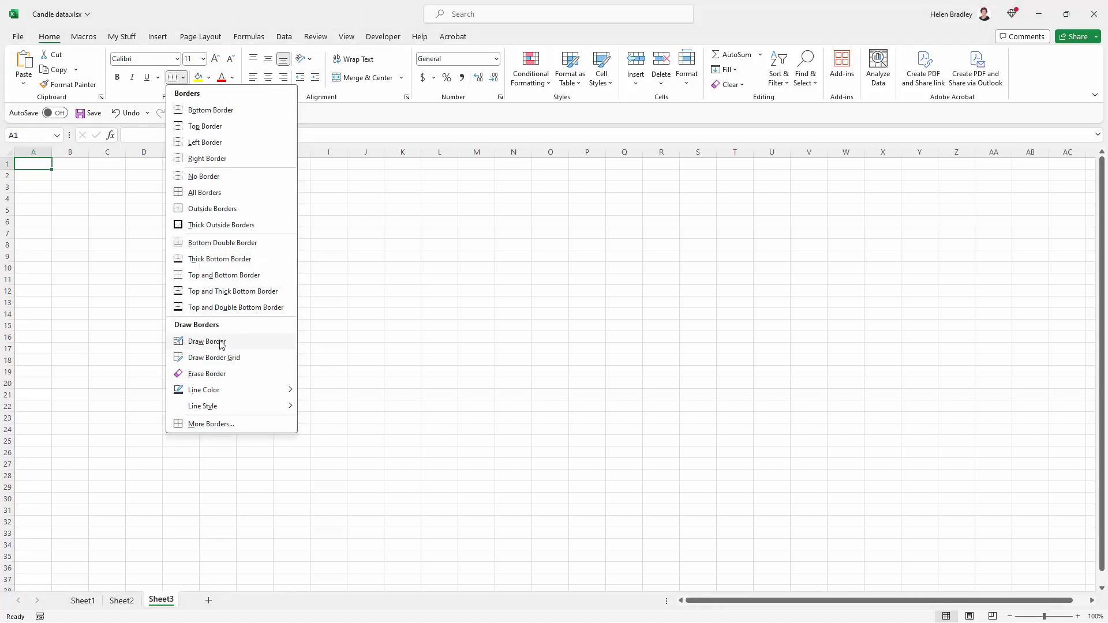
right_click(219, 341)
click(279, 351)
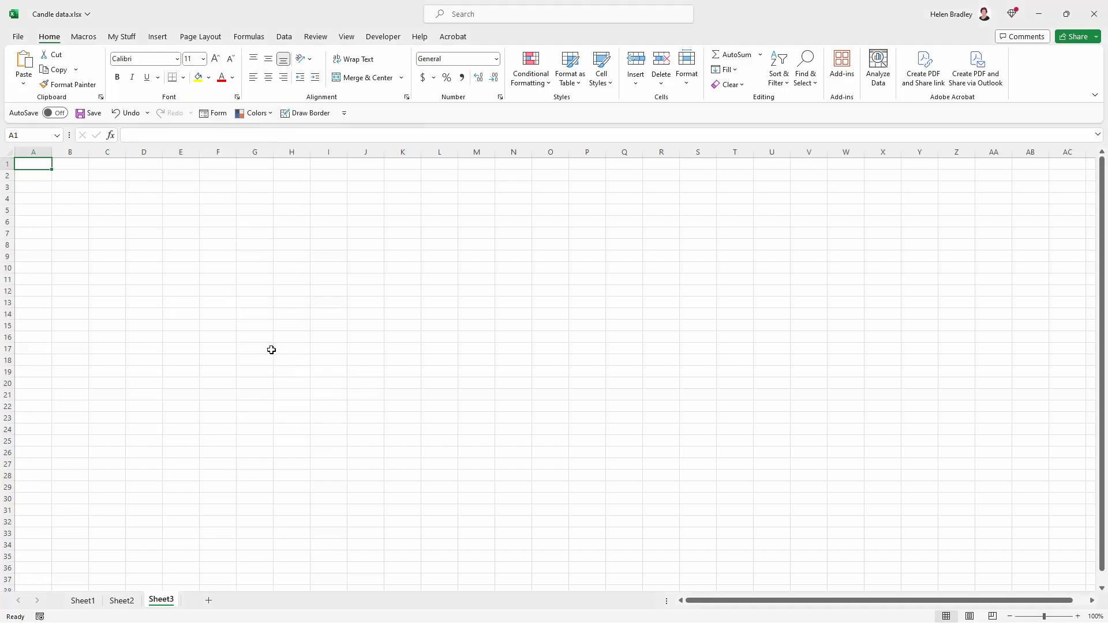
click(183, 77)
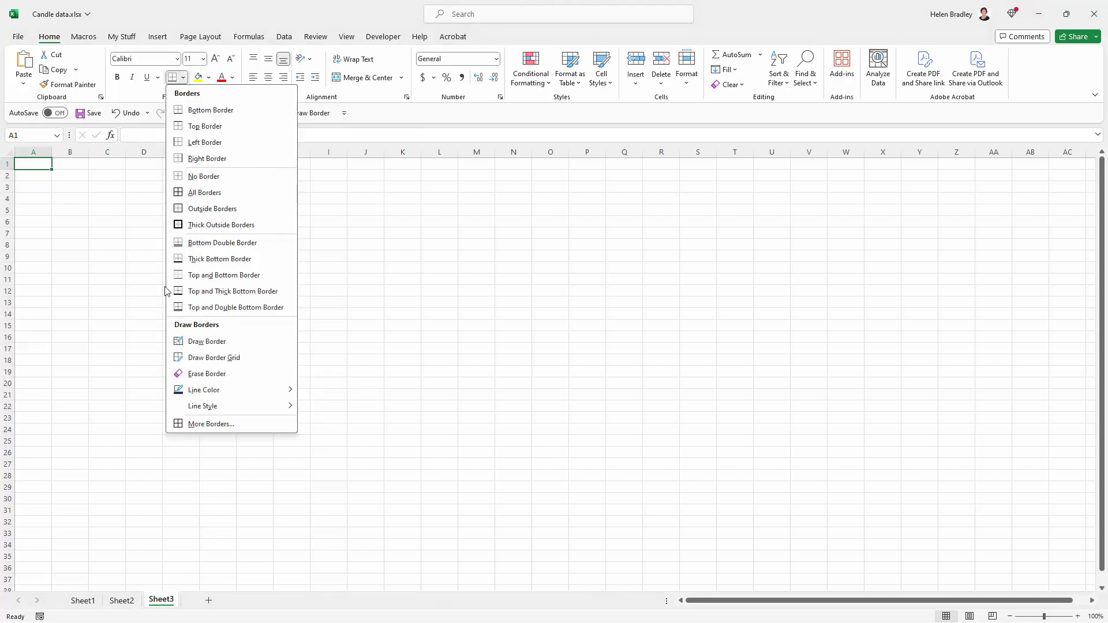
right_click(225, 363)
click(260, 370)
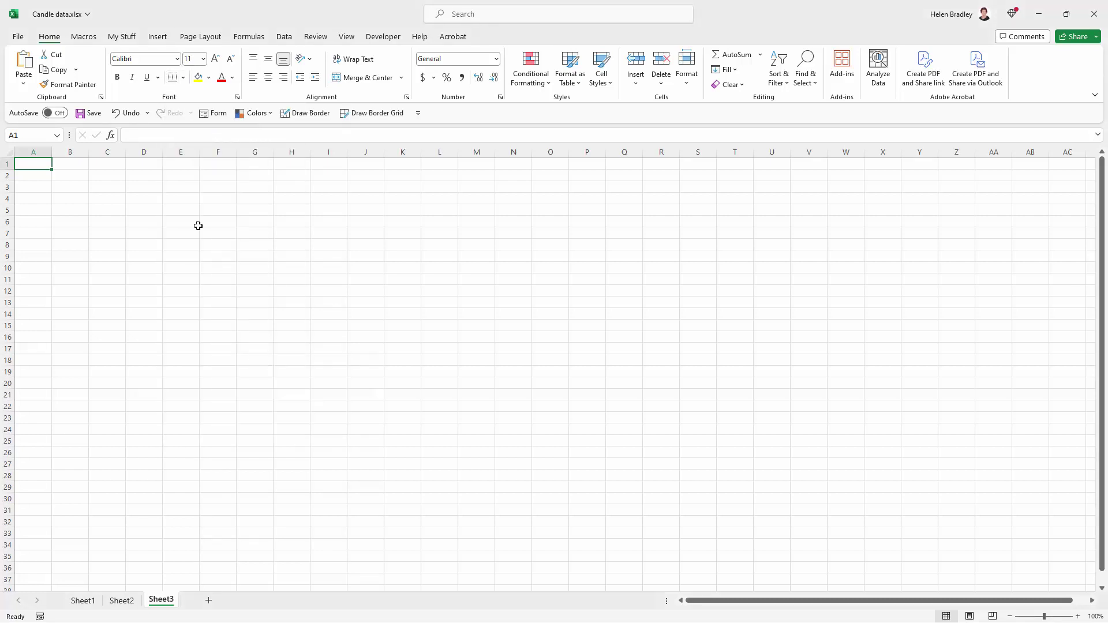
Add Line Color and Line Style from the Borders menu to the Quick Access Toolbar
click(186, 80)
right_click(220, 389)
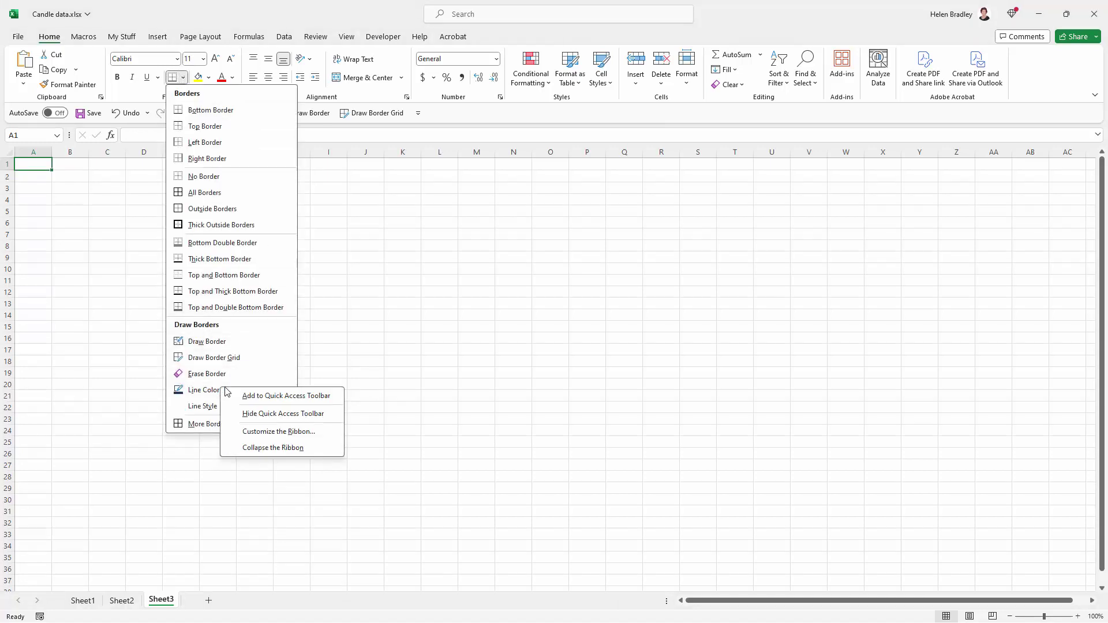
click(267, 398)
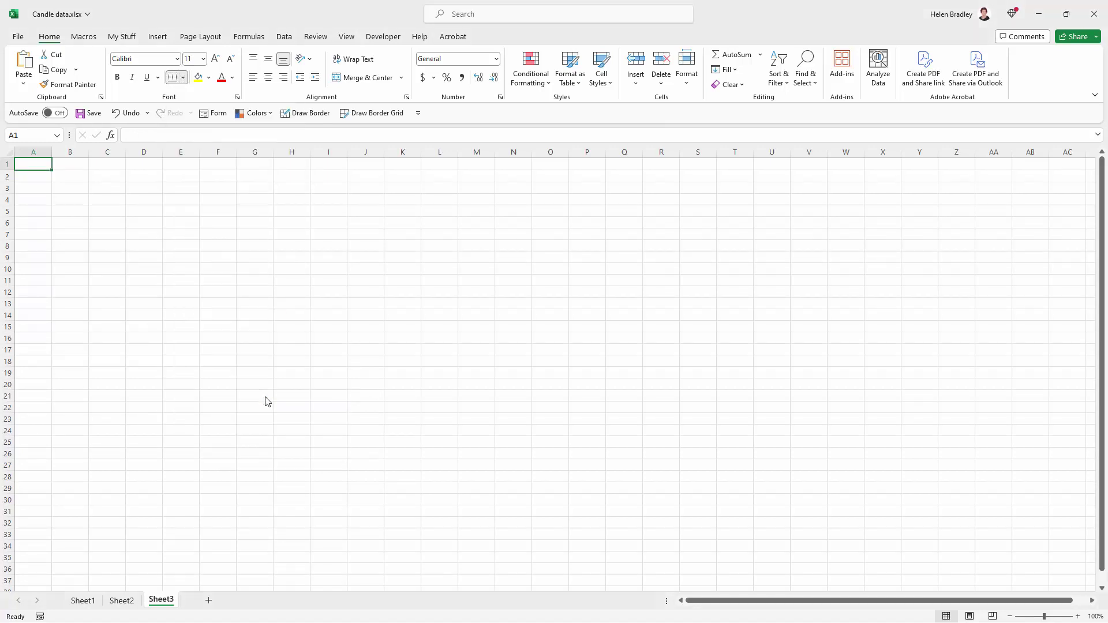
click(183, 79)
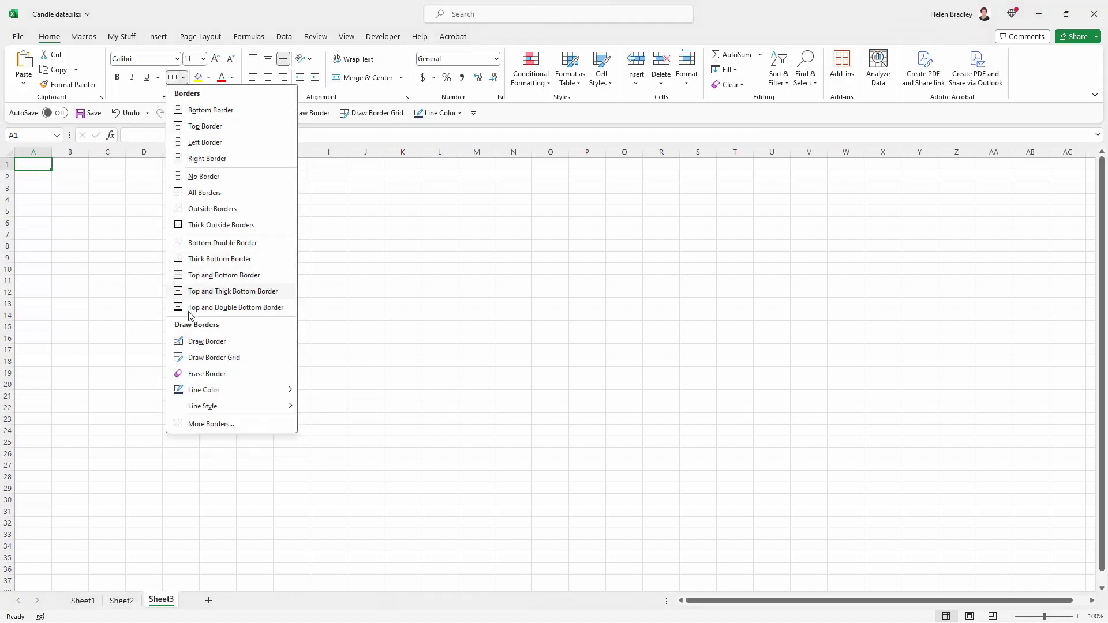
right_click(219, 409)
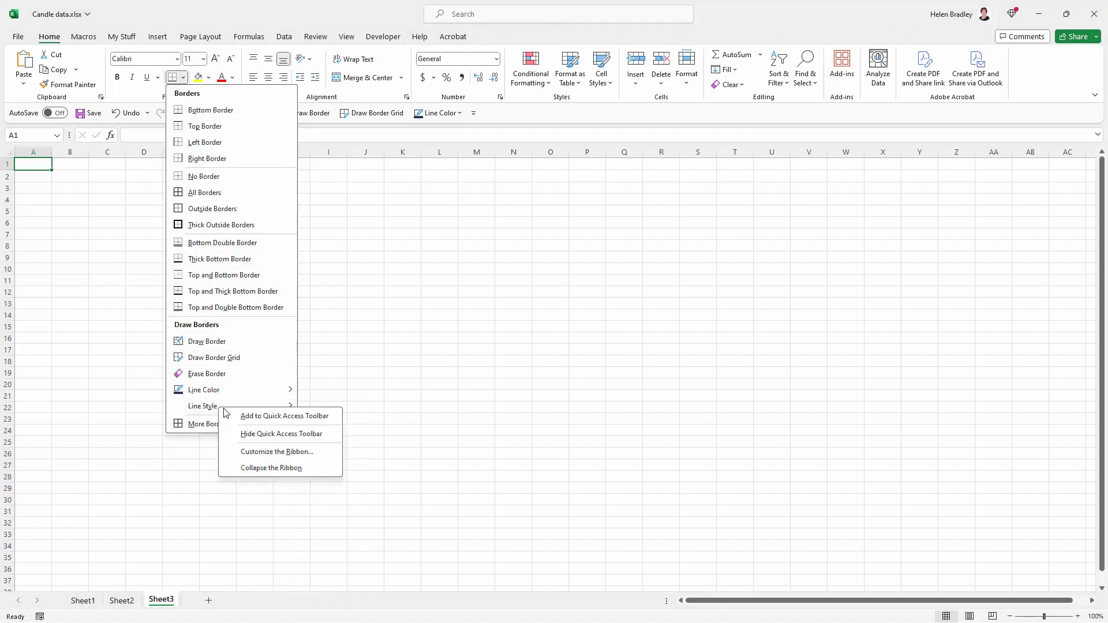
click(269, 416)
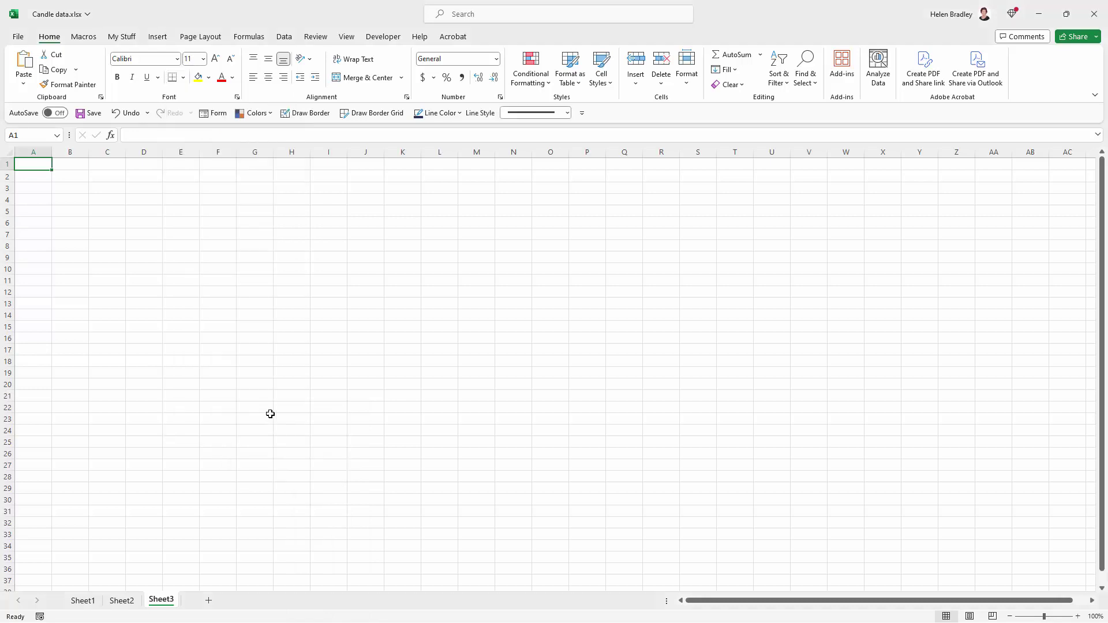
click(250, 312)
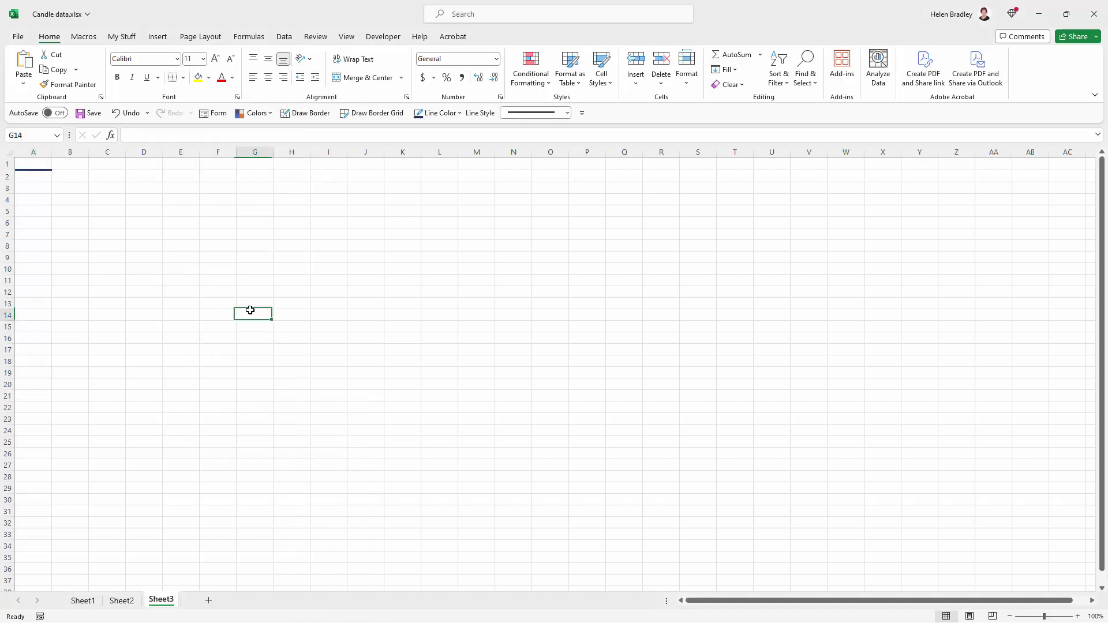
Draw outline borders around D4:L16, N5:O5 and N12, undoing one misplaced box
click(302, 114)
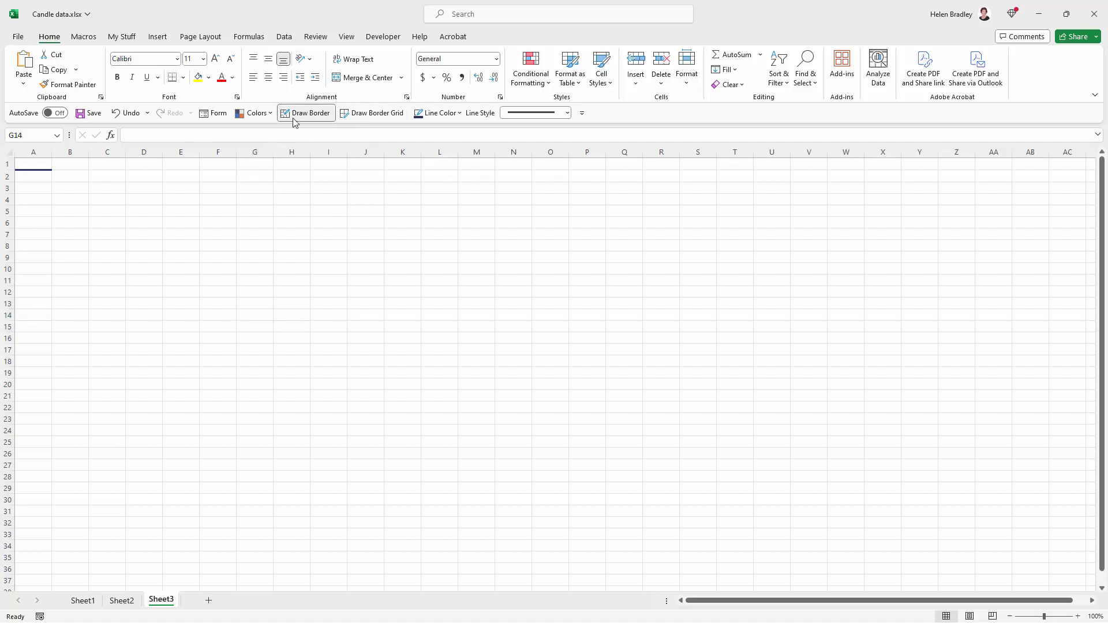
mouse_move(137, 198)
mouse_down()
mouse_move(158, 231)
mouse_move(432, 348)
mouse_up()
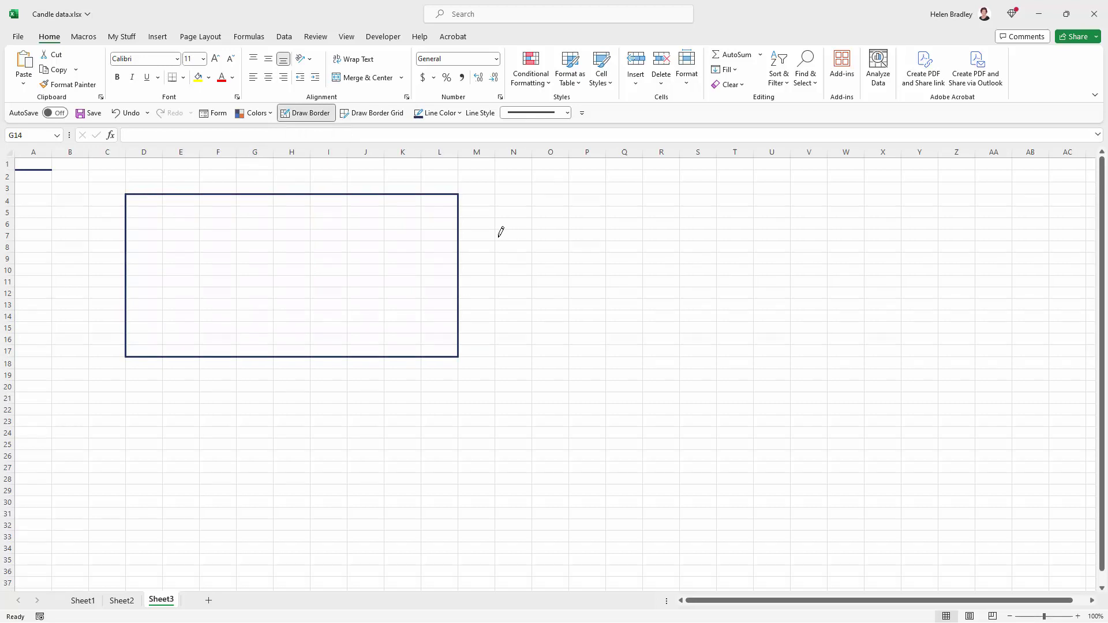
drag(501, 232, 534, 233)
key(ctrl+z)
drag(505, 208, 565, 219)
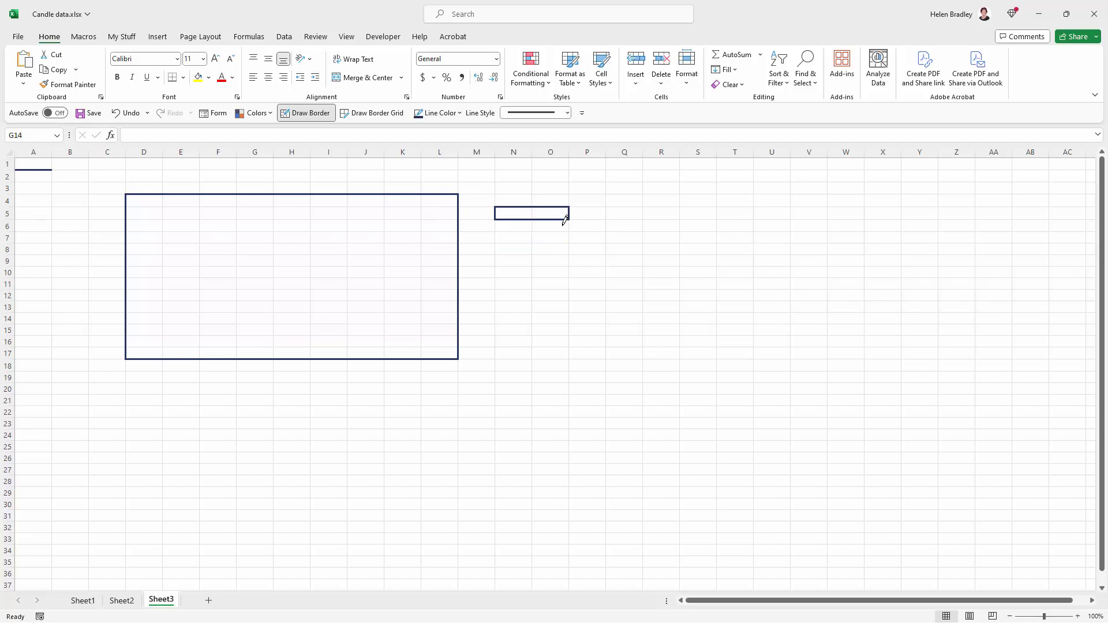
drag(516, 297, 534, 299)
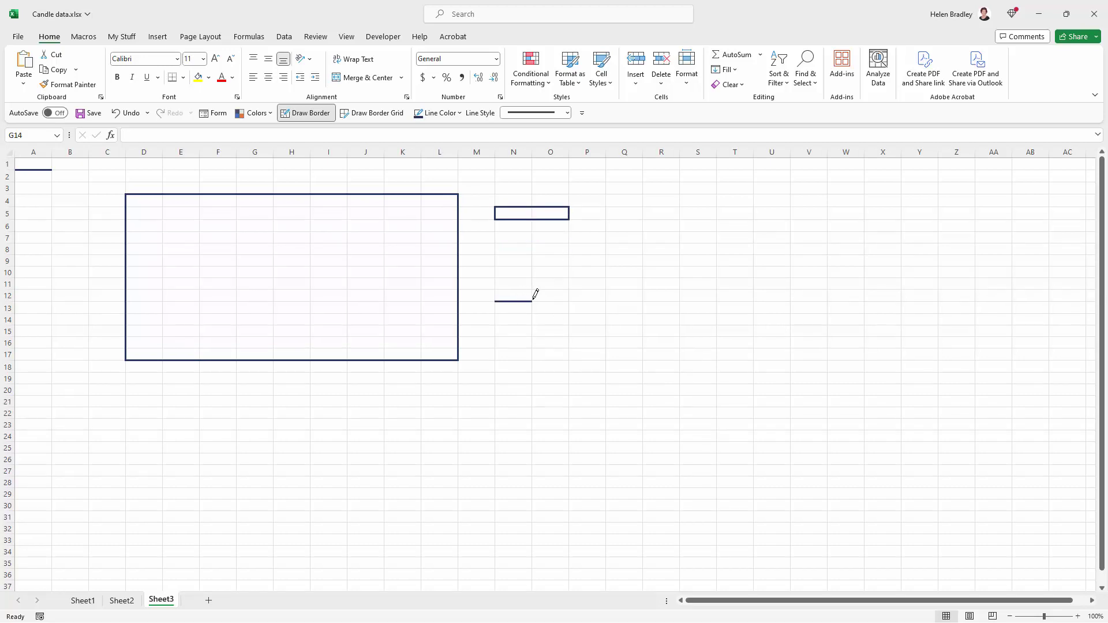
click(522, 289)
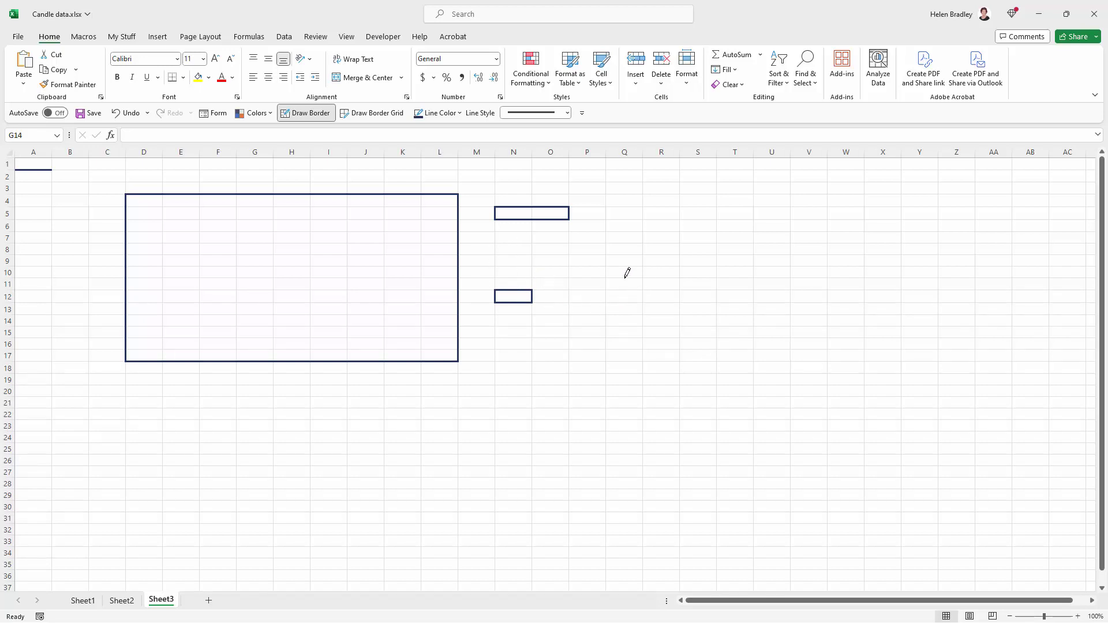
Outline Q11:U16, add a line under Q8, and box cell Q5 with edge lines
drag(638, 283, 766, 340)
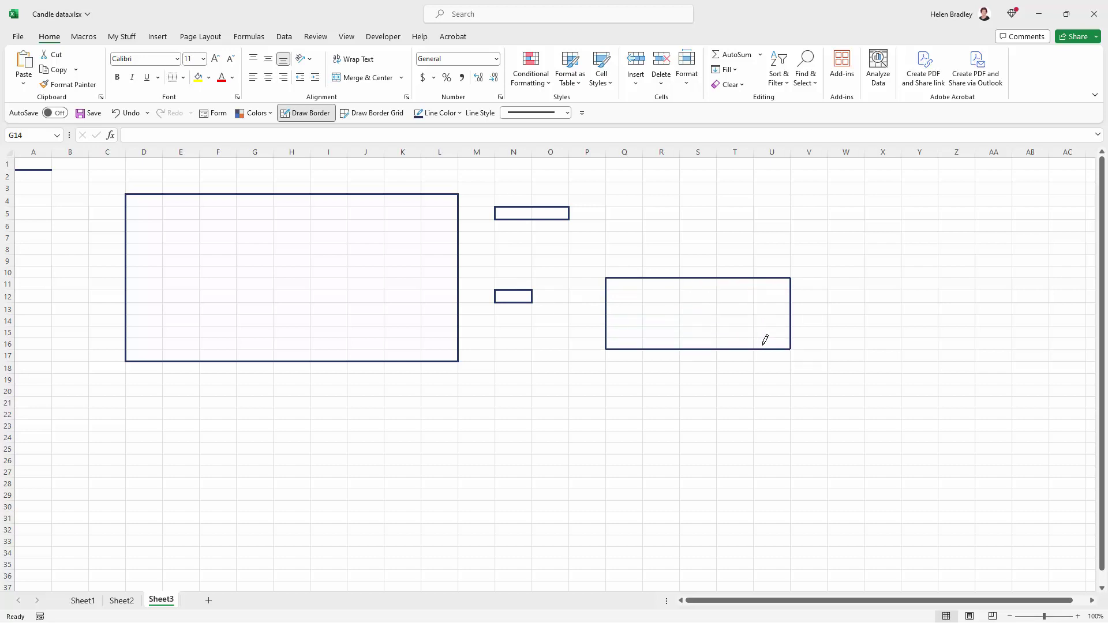
click(630, 253)
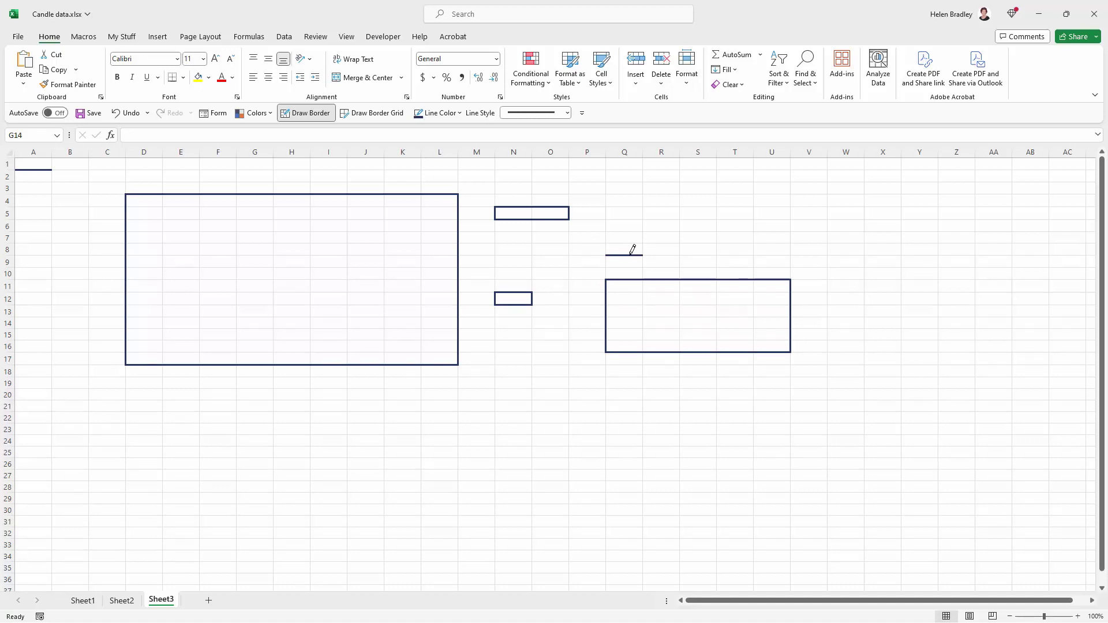
click(628, 217)
click(643, 210)
click(606, 209)
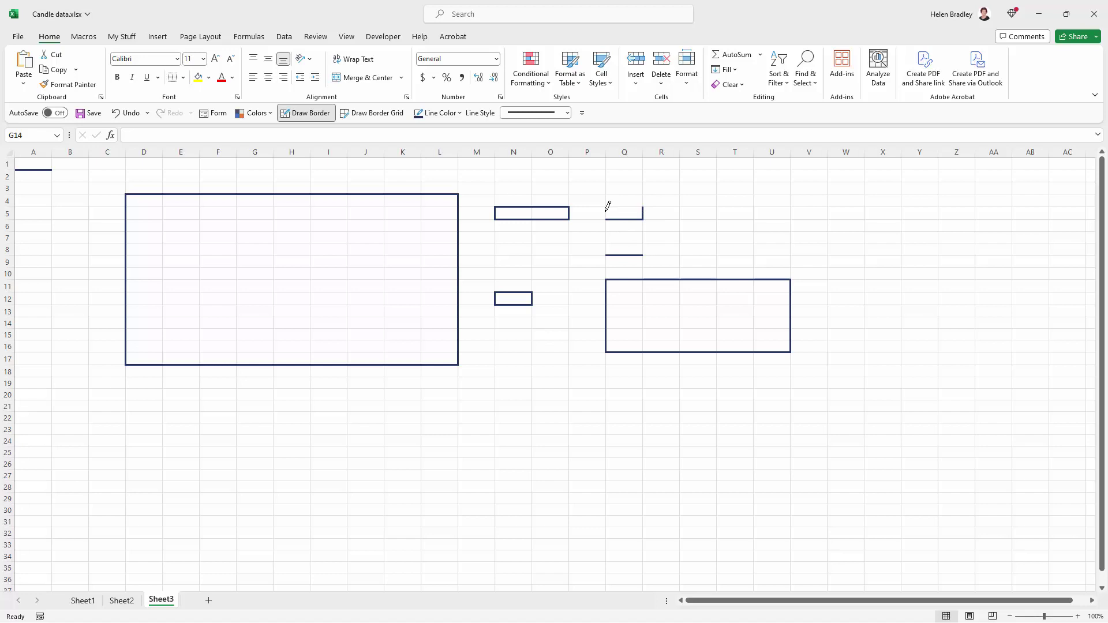
Draw a thin solid border grid over E6:K16
click(357, 114)
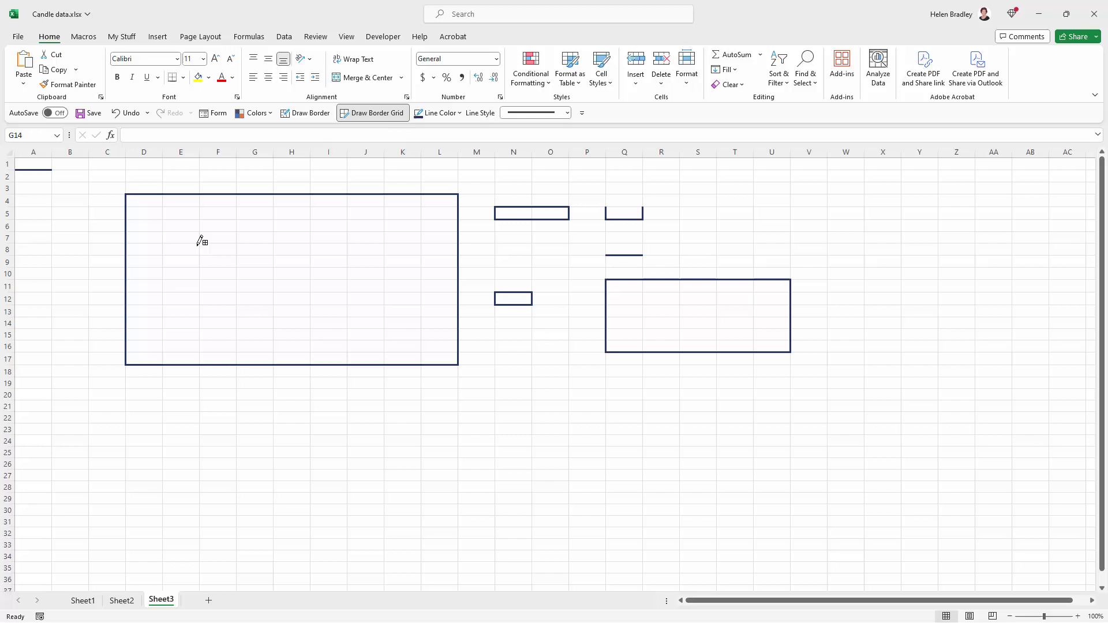
click(568, 113)
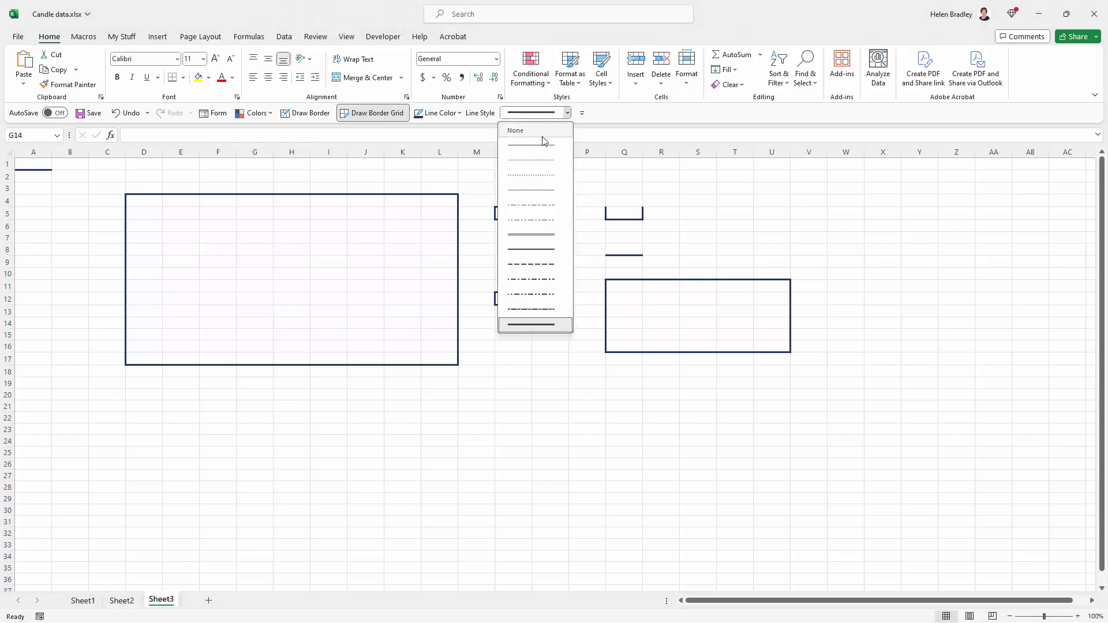
click(534, 145)
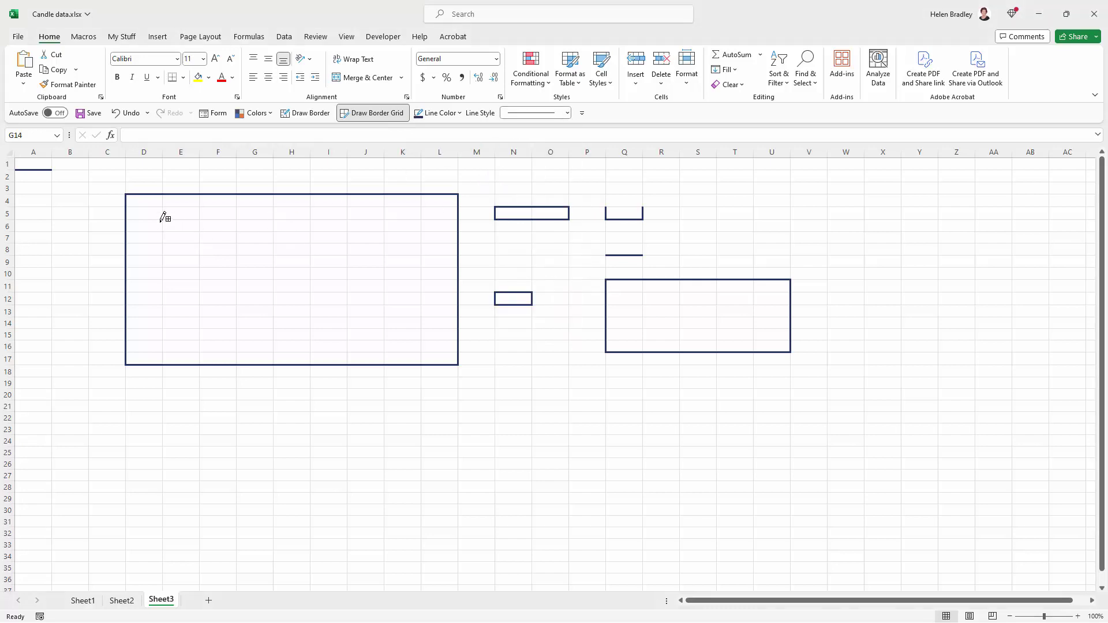
drag(165, 218, 413, 340)
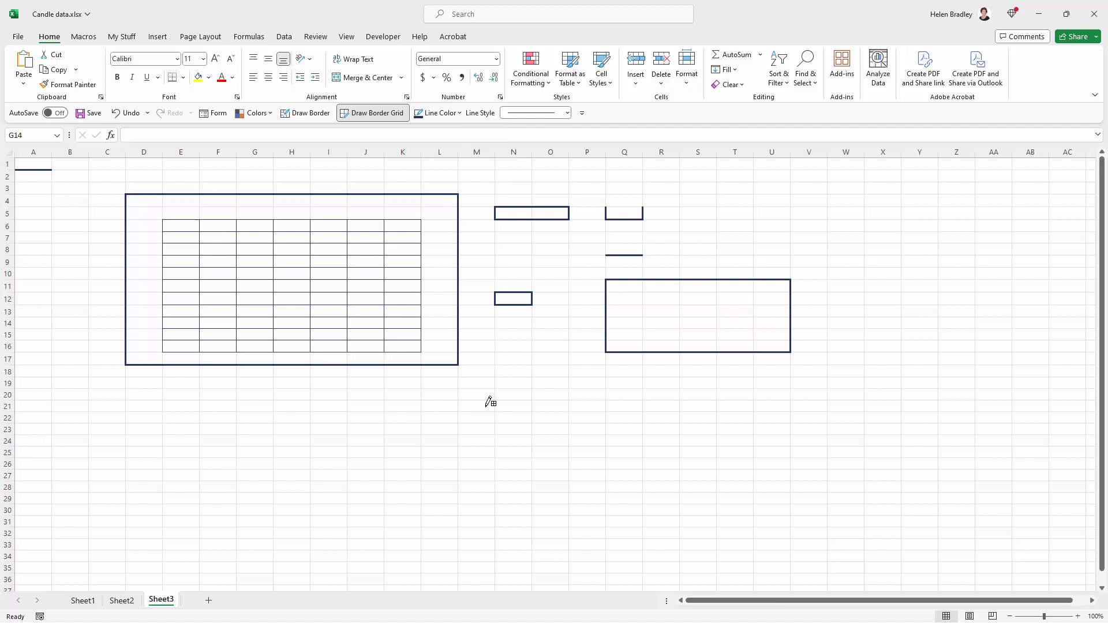
Add a thin line at the row 21/22 boundary and thin grids over S20:W28, V4:Z18, E22:H31
mouse_move(484, 412)
mouse_down()
mouse_move(533, 404)
mouse_move(619, 438)
mouse_up()
drag(702, 398, 863, 491)
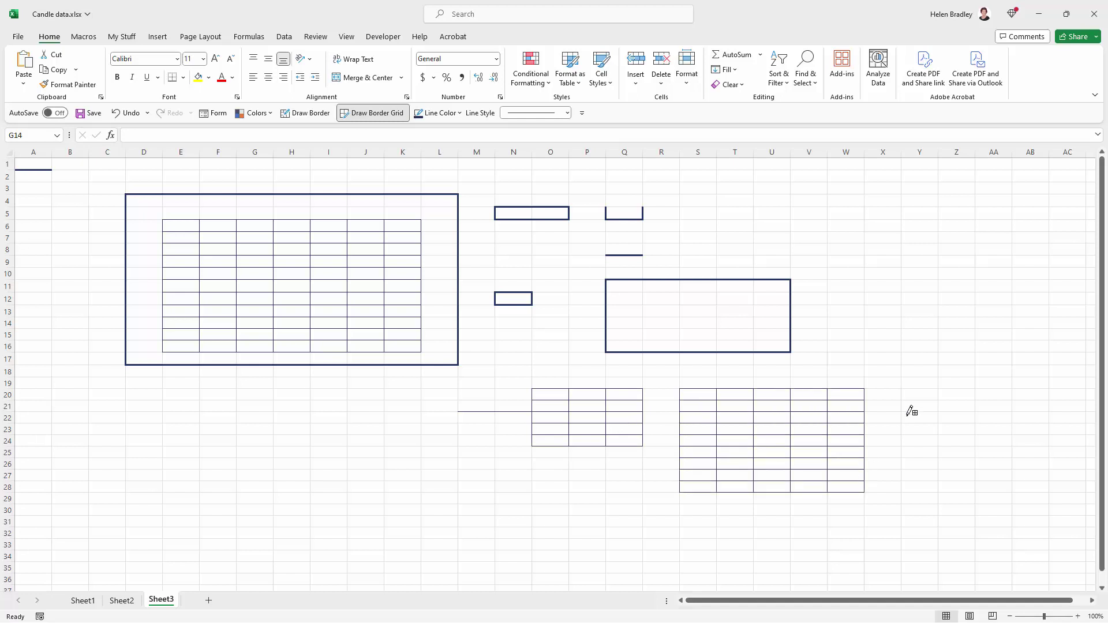
mouse_move(817, 199)
mouse_down()
mouse_move(898, 306)
mouse_move(973, 374)
mouse_up()
drag(168, 414, 303, 520)
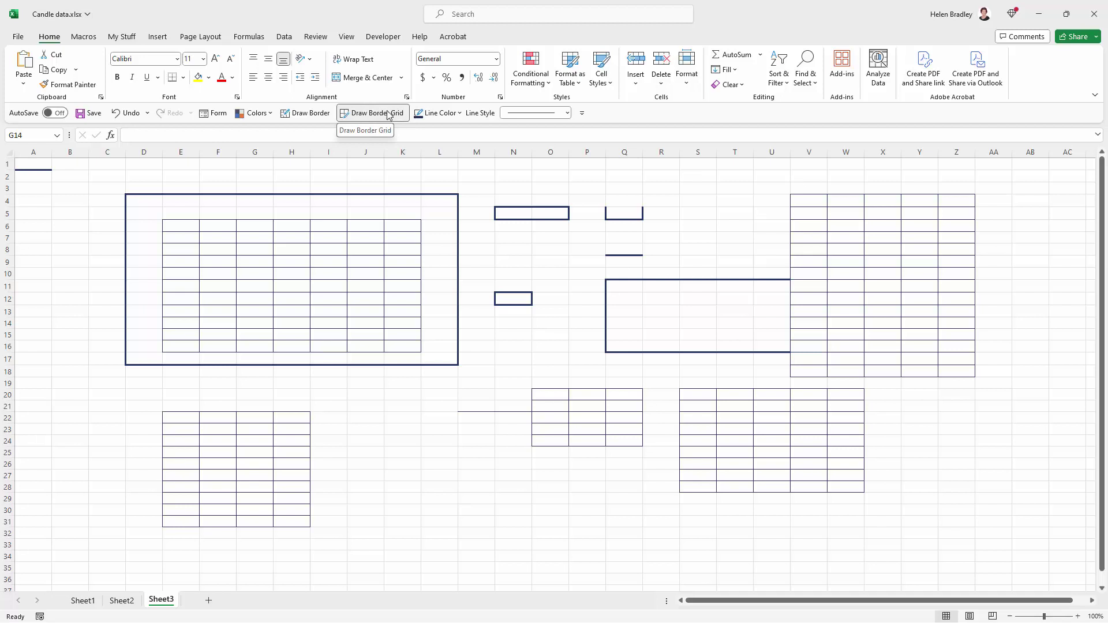
Shift-erase the grids, the boxes in columns D–U and the line under A1
mouse_move(802, 196)
mouse_down()
mouse_move(901, 269)
mouse_move(967, 352)
mouse_move(964, 379)
mouse_up()
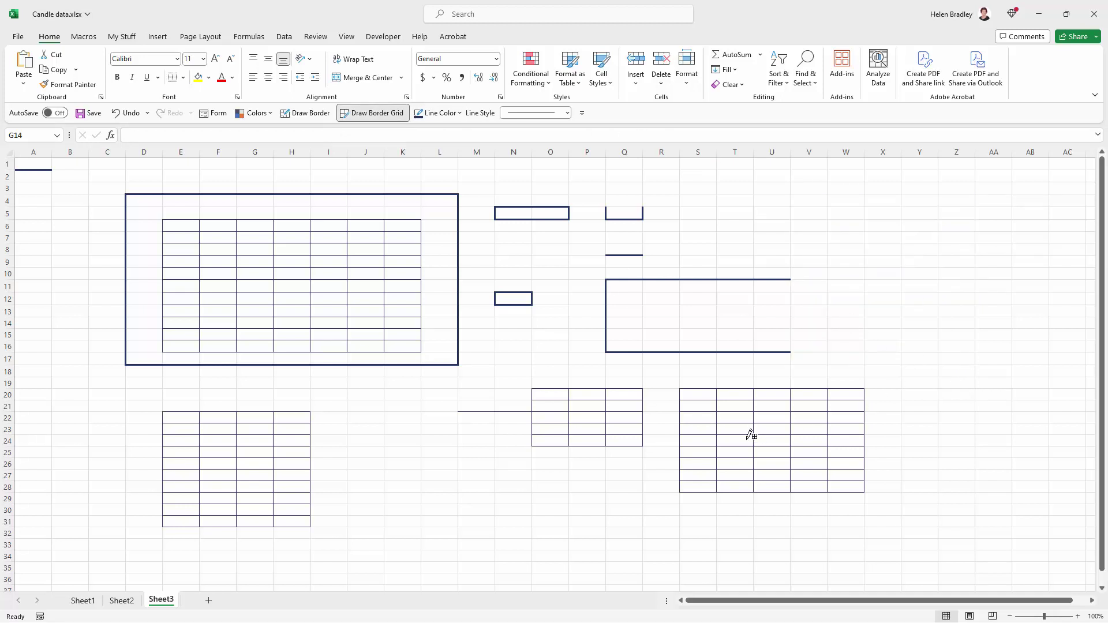
drag(685, 391, 844, 492)
drag(470, 384, 676, 491)
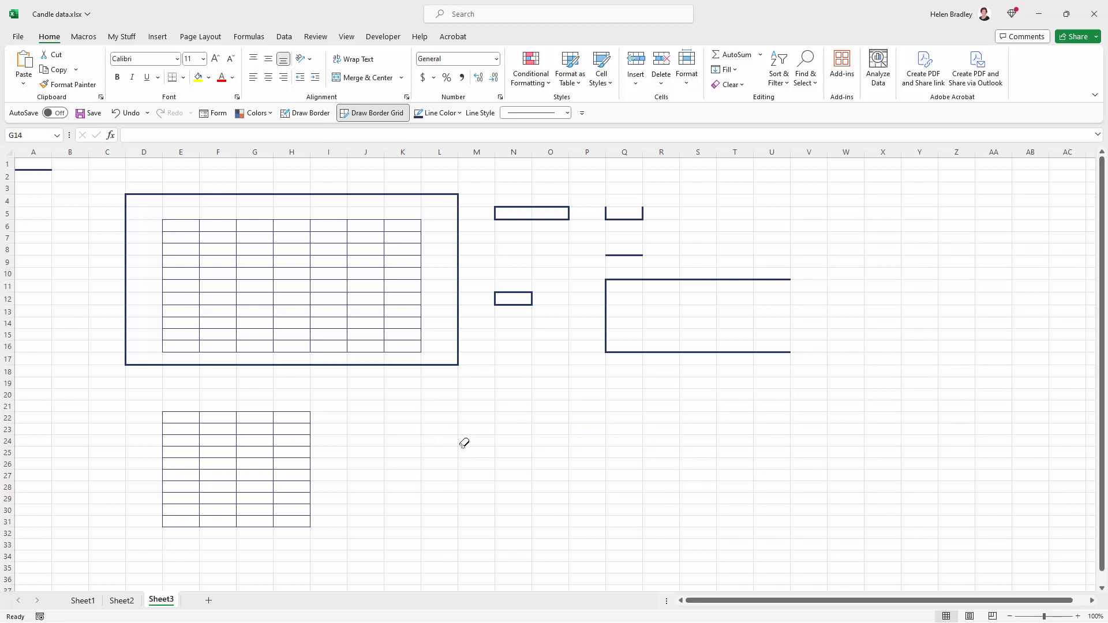
drag(150, 401, 324, 535)
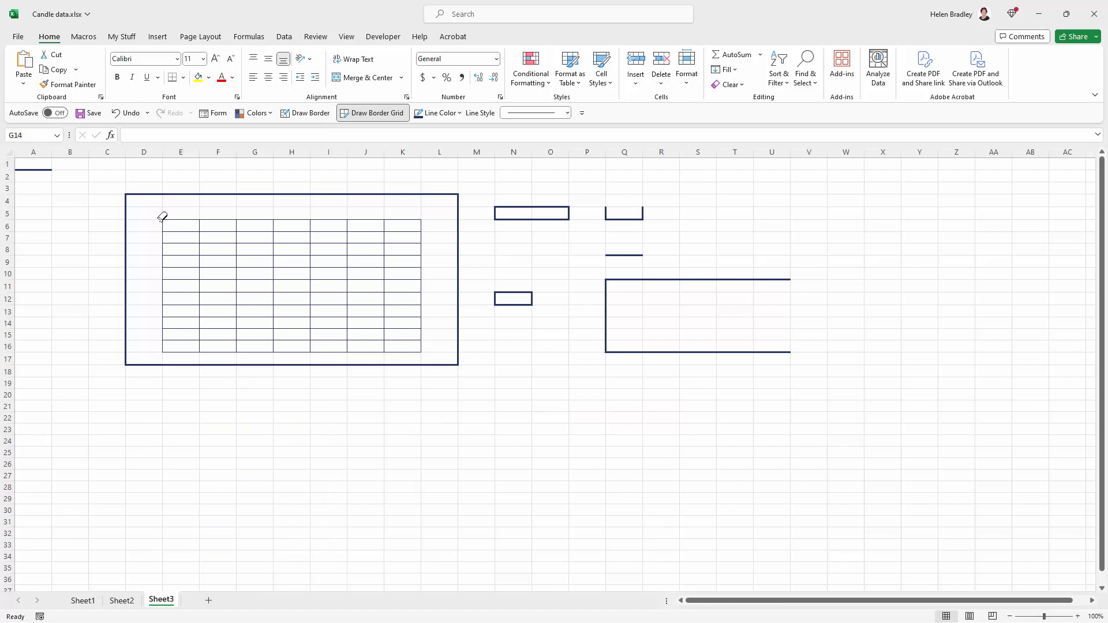
drag(162, 217, 418, 360)
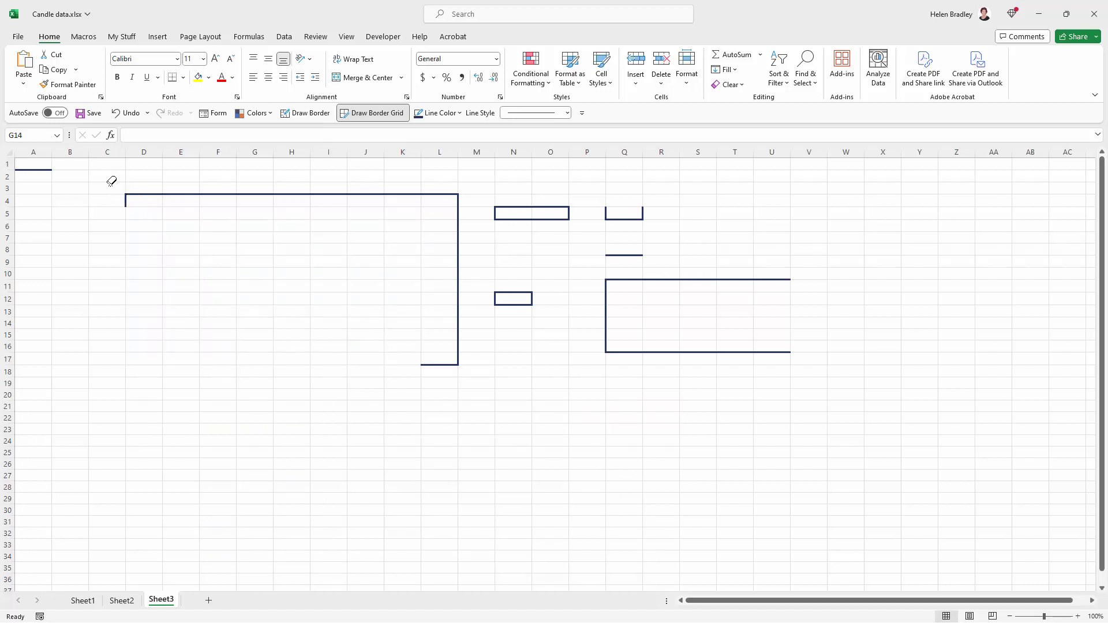
mouse_move(110, 178)
mouse_down()
mouse_move(362, 307)
mouse_move(477, 401)
mouse_up()
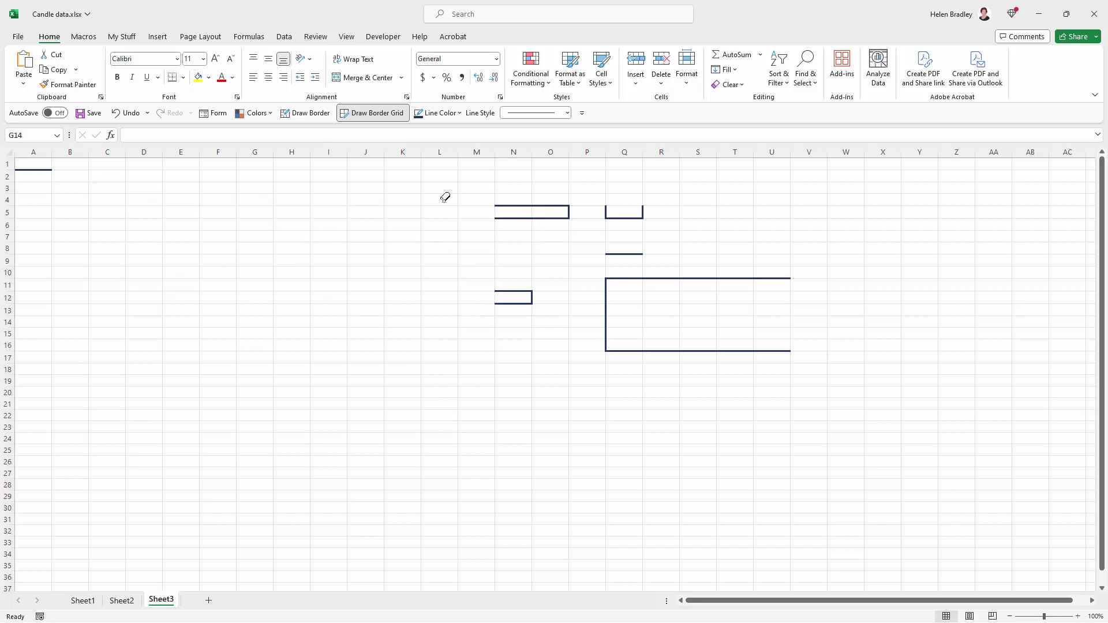
mouse_move(437, 190)
mouse_down()
mouse_move(599, 277)
mouse_move(814, 428)
mouse_up()
click(51, 170)
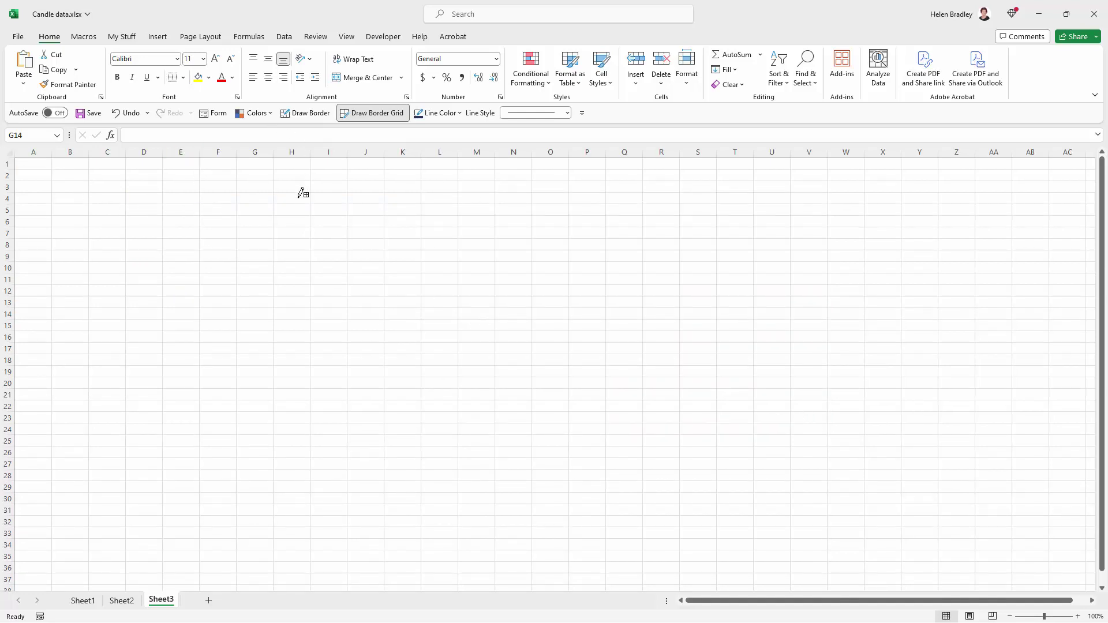
drag(303, 201, 493, 235)
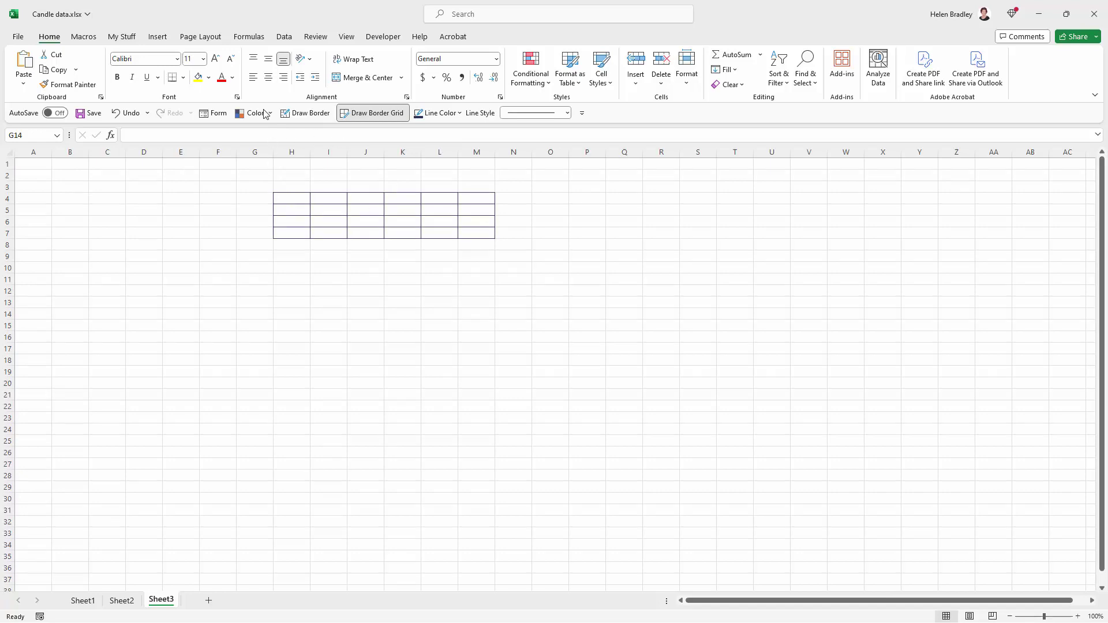
click(330, 188)
click(362, 192)
click(348, 199)
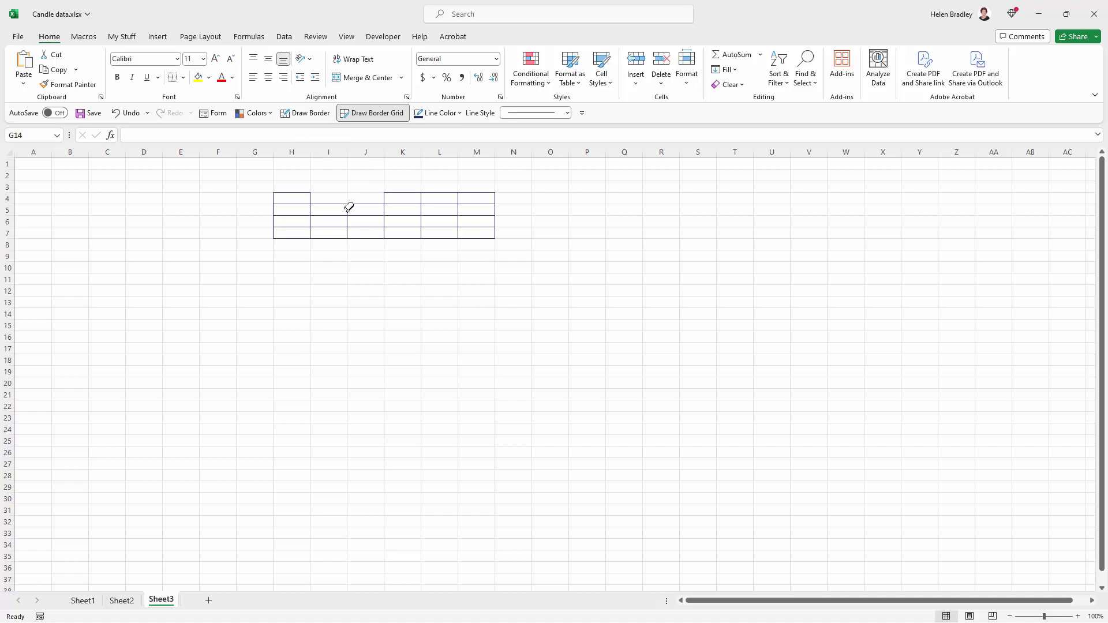
click(371, 238)
click(408, 240)
click(439, 239)
drag(242, 173, 514, 268)
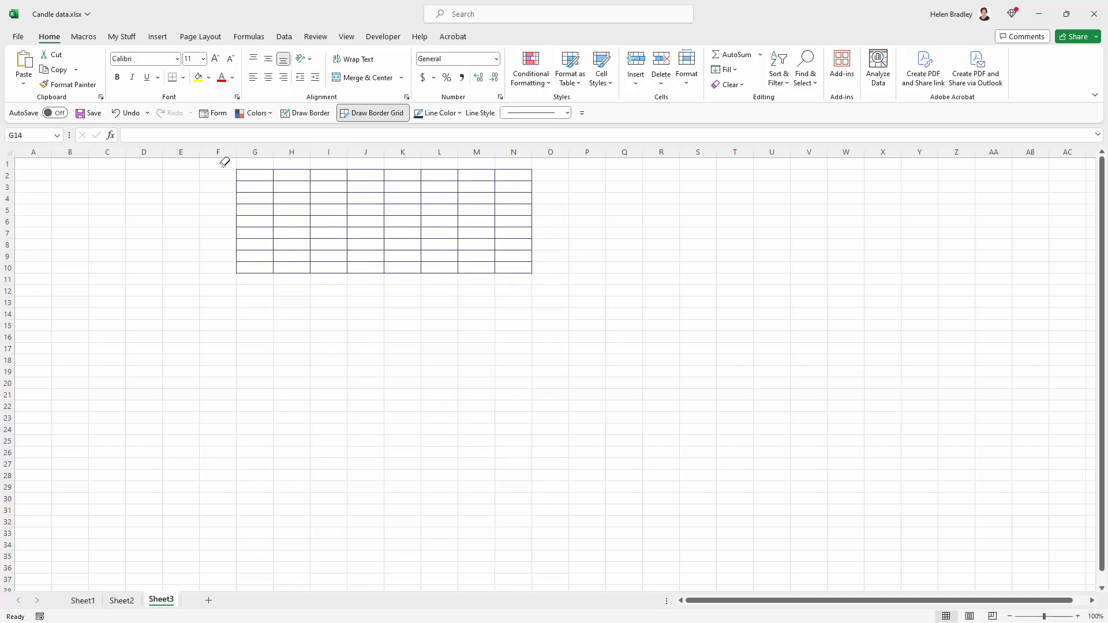
drag(224, 163, 618, 349)
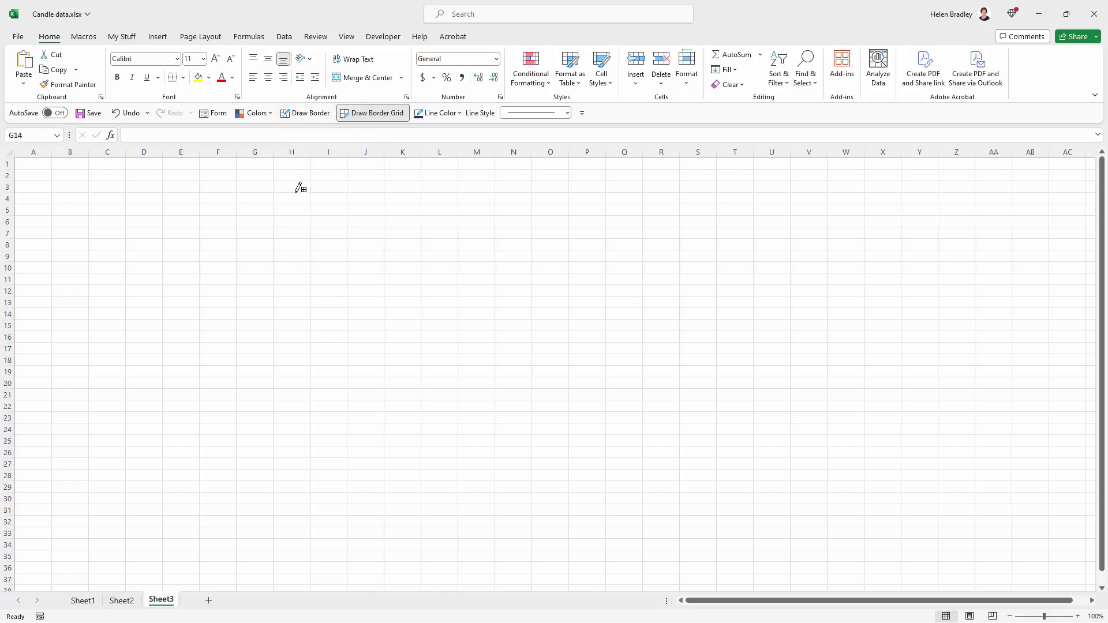
drag(296, 194, 636, 417)
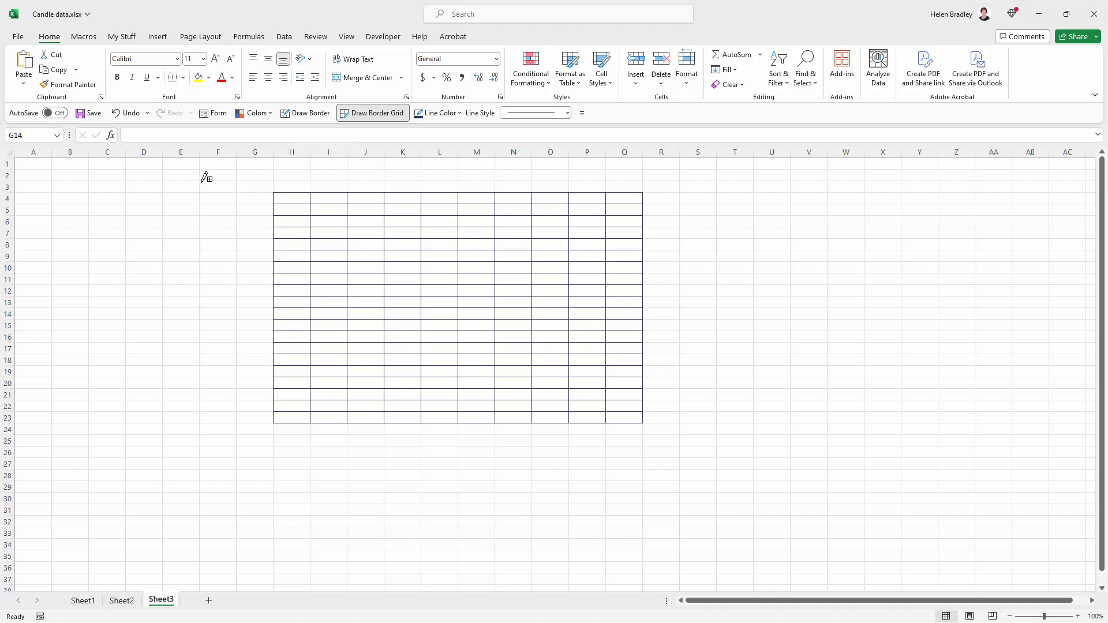
drag(228, 169, 681, 473)
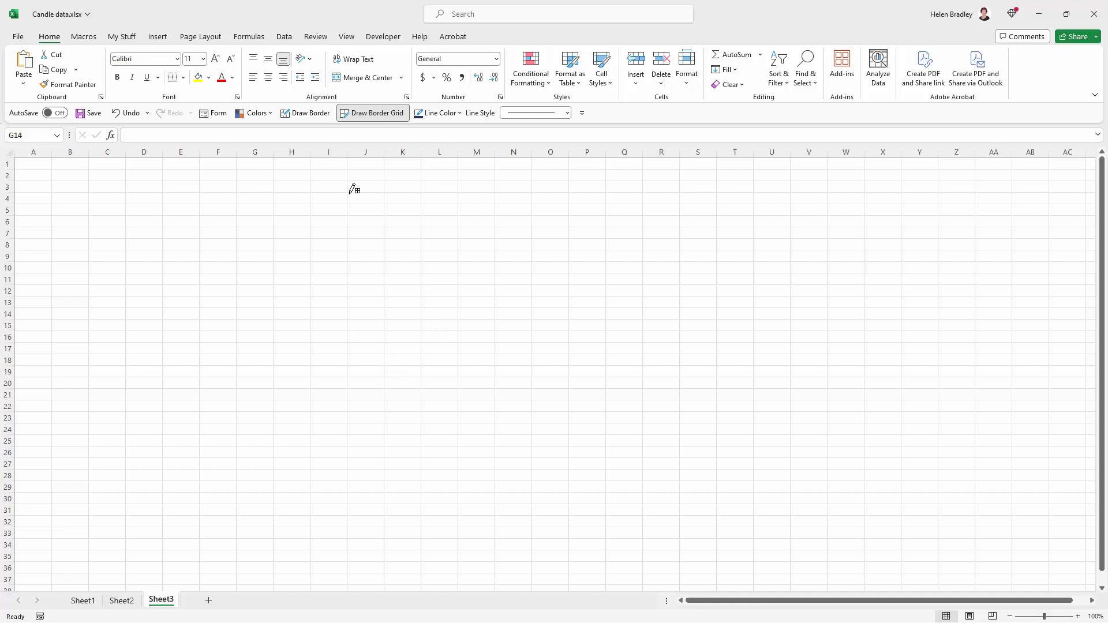
click(356, 116)
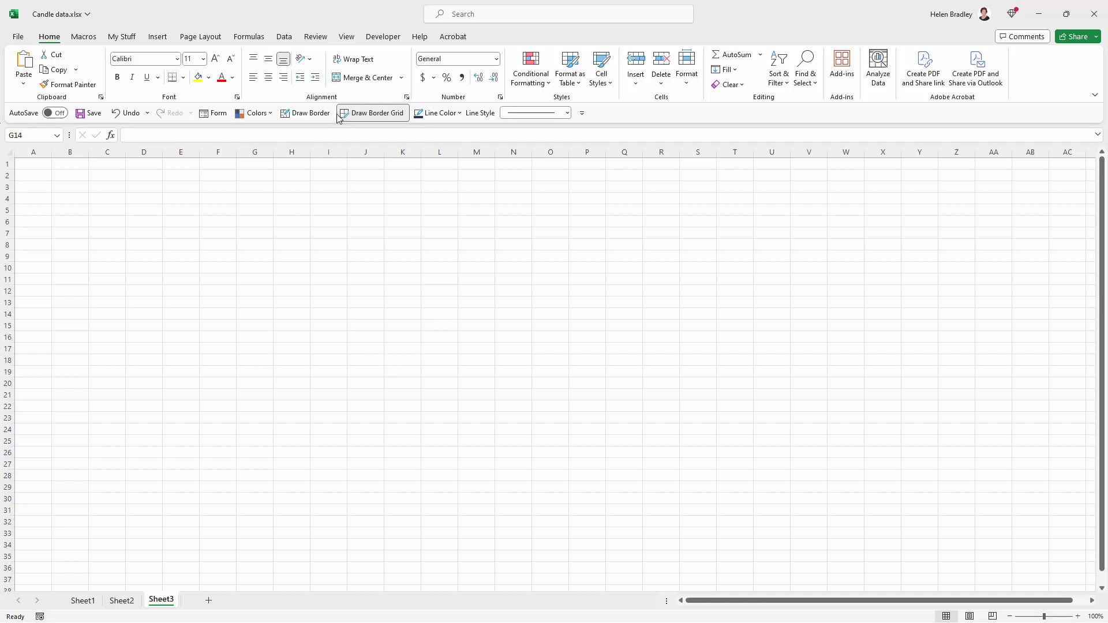
Draw a full thin border grid over the product table B2:G20
click(375, 114)
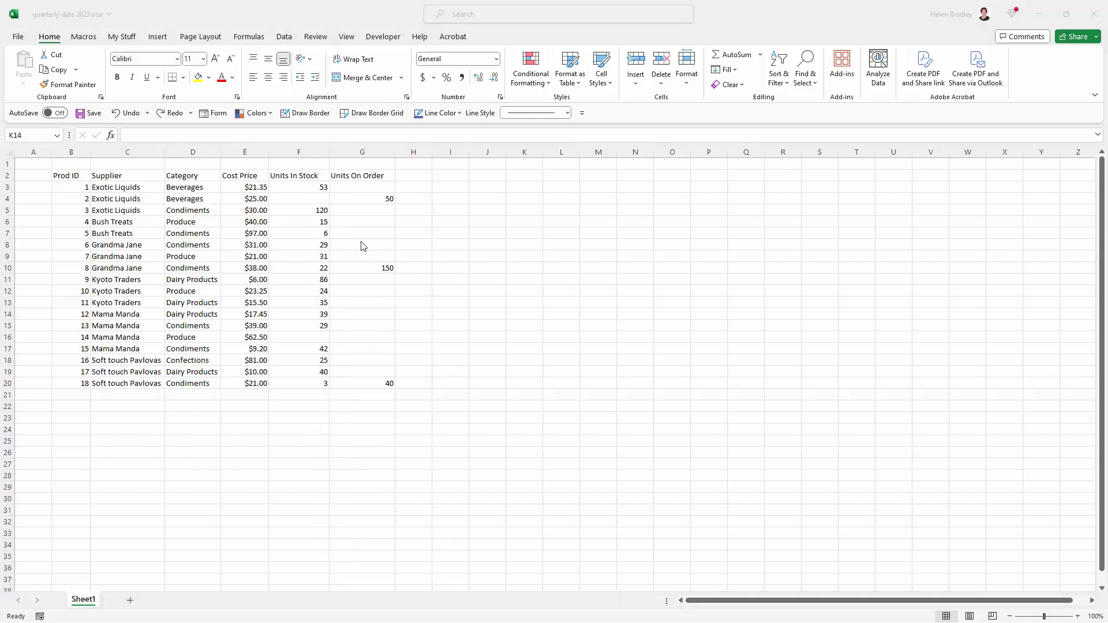
click(373, 113)
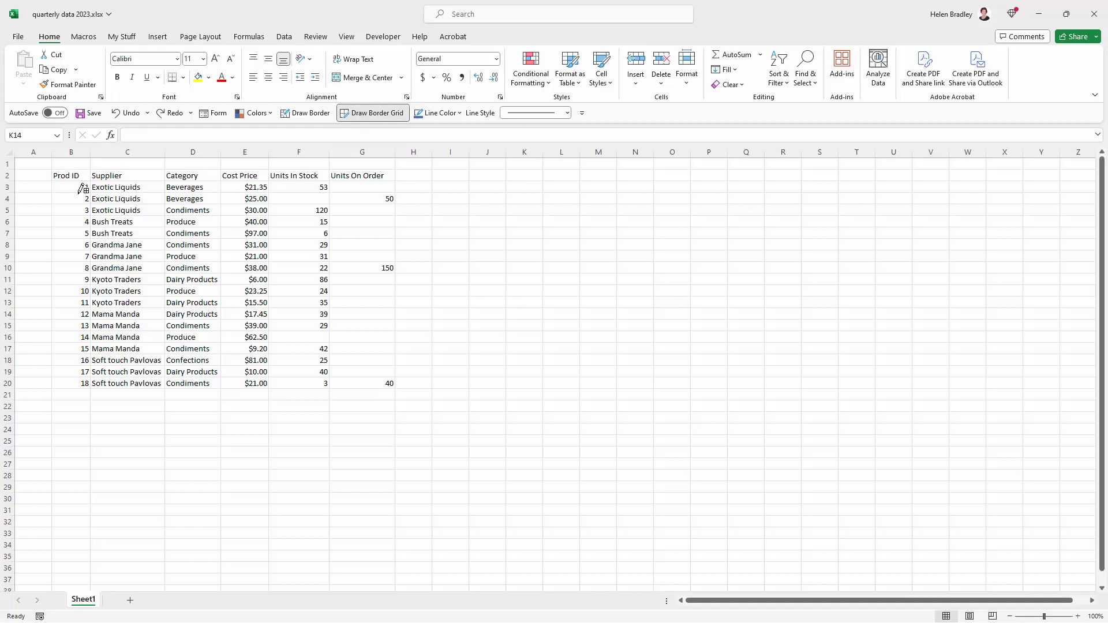
mouse_move(82, 188)
mouse_down()
mouse_move(329, 379)
mouse_move(362, 379)
mouse_up()
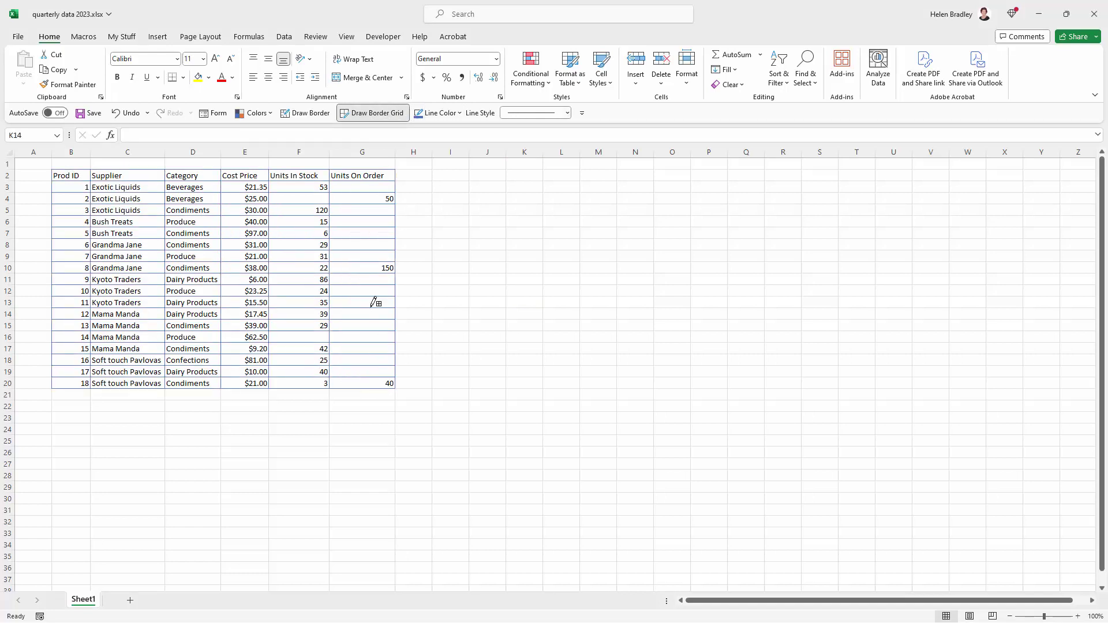
Draw a thick-line outline around B2:G20 and around its header row
click(303, 114)
click(517, 114)
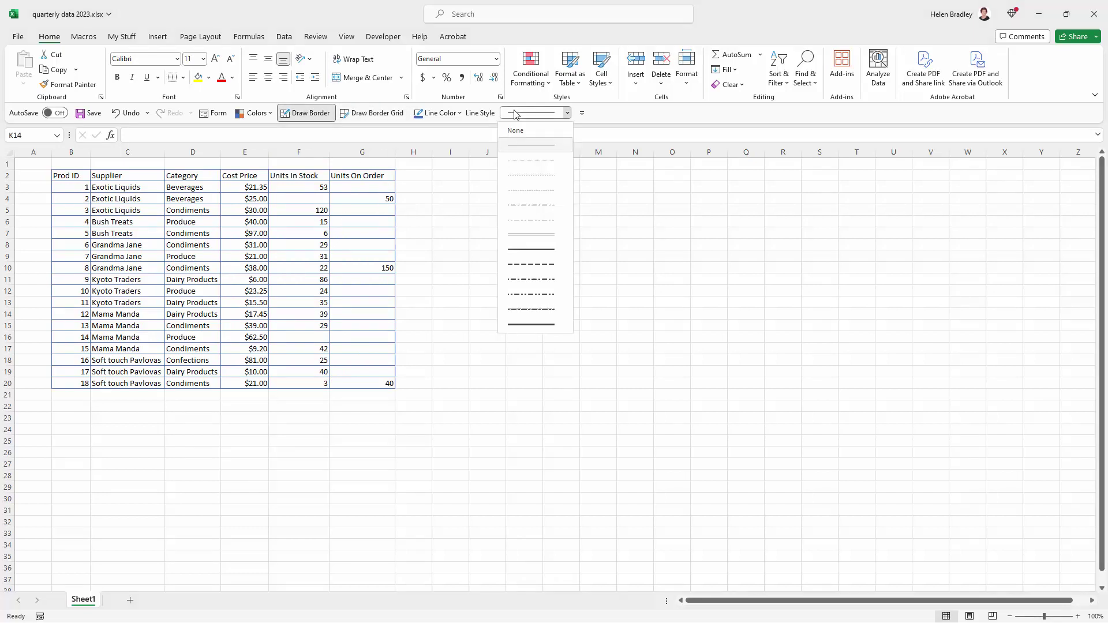
click(543, 325)
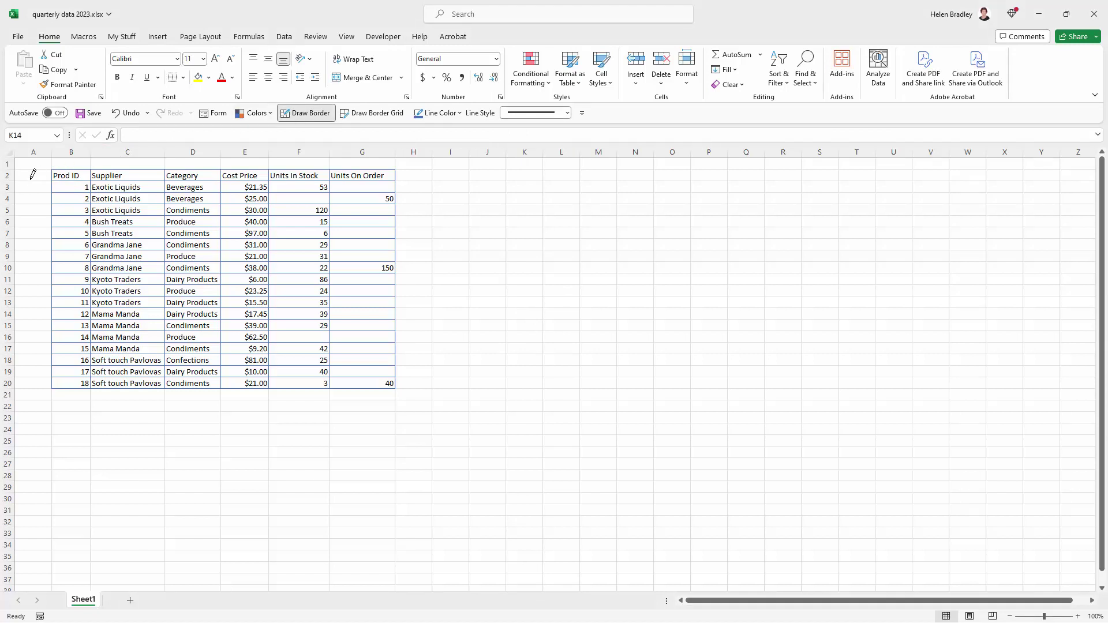
drag(65, 171, 376, 383)
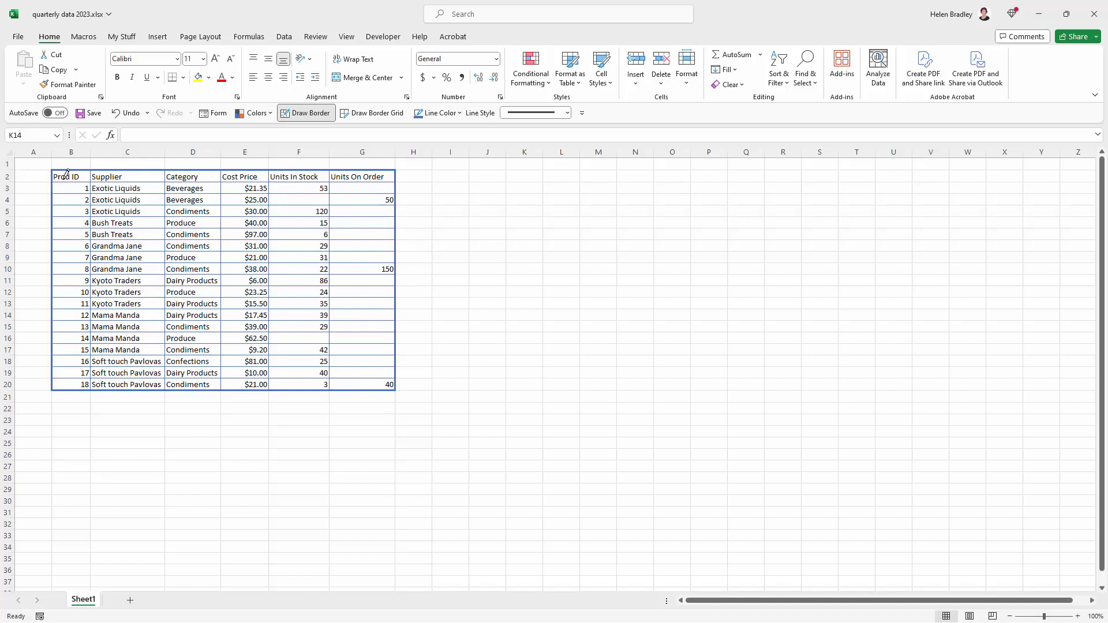
drag(67, 173, 370, 177)
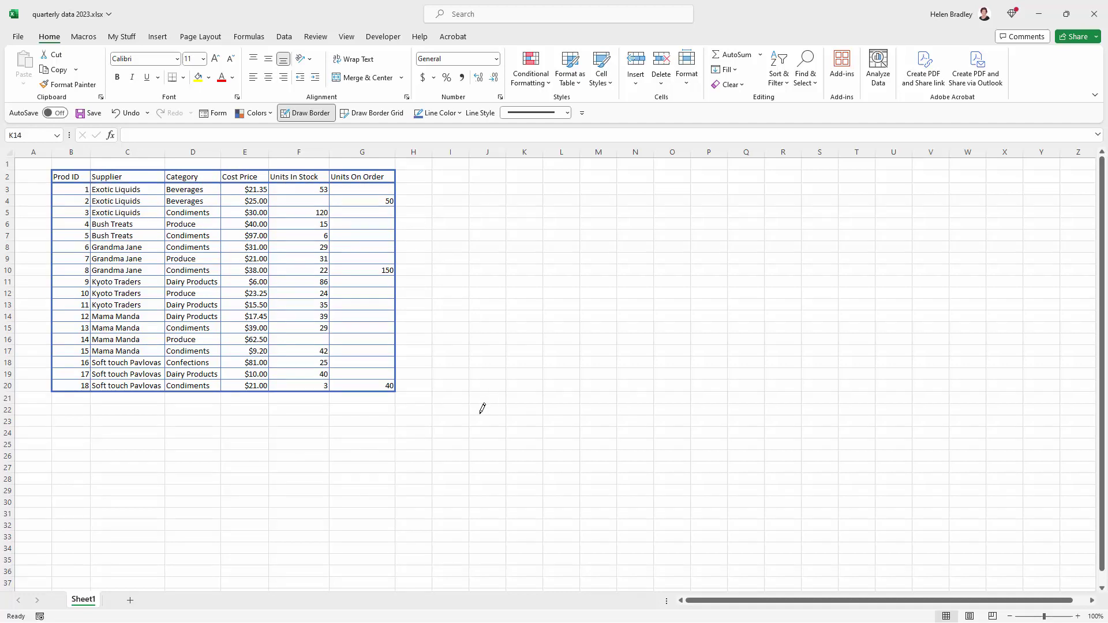
key(Escape)
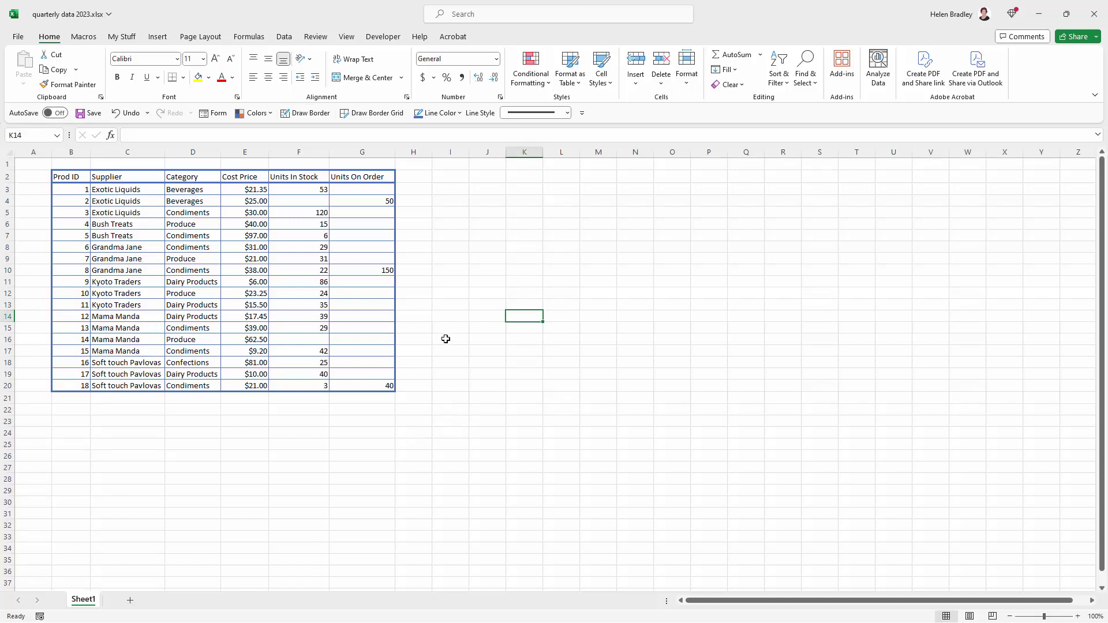
Shift-drag with Draw Border Grid from H23 to A1 to clear every table border
click(369, 113)
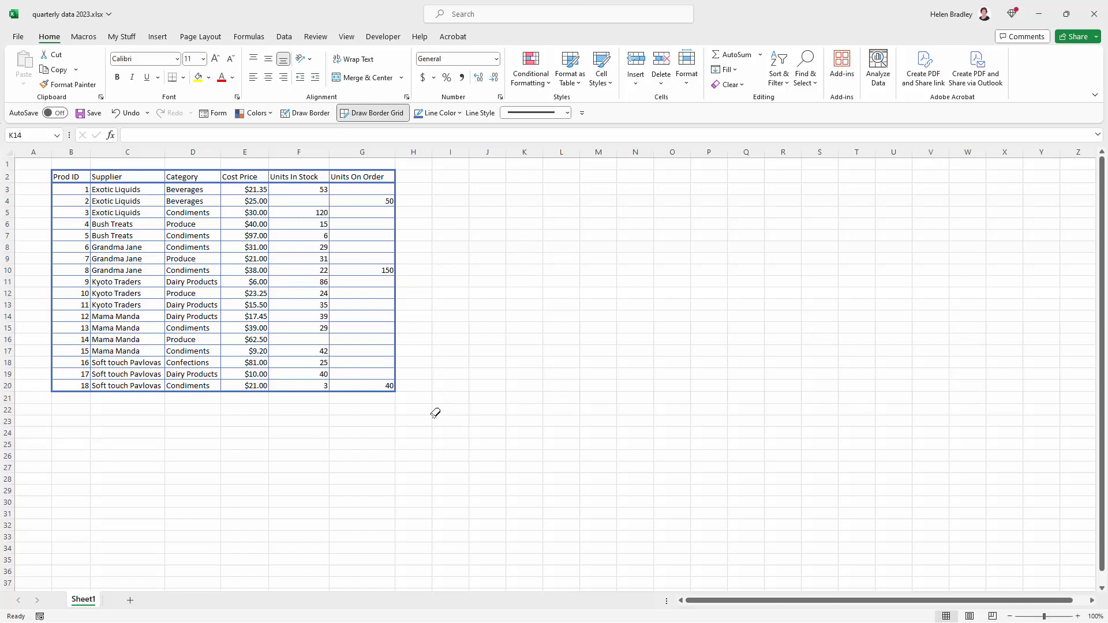
drag(436, 413, 20, 162)
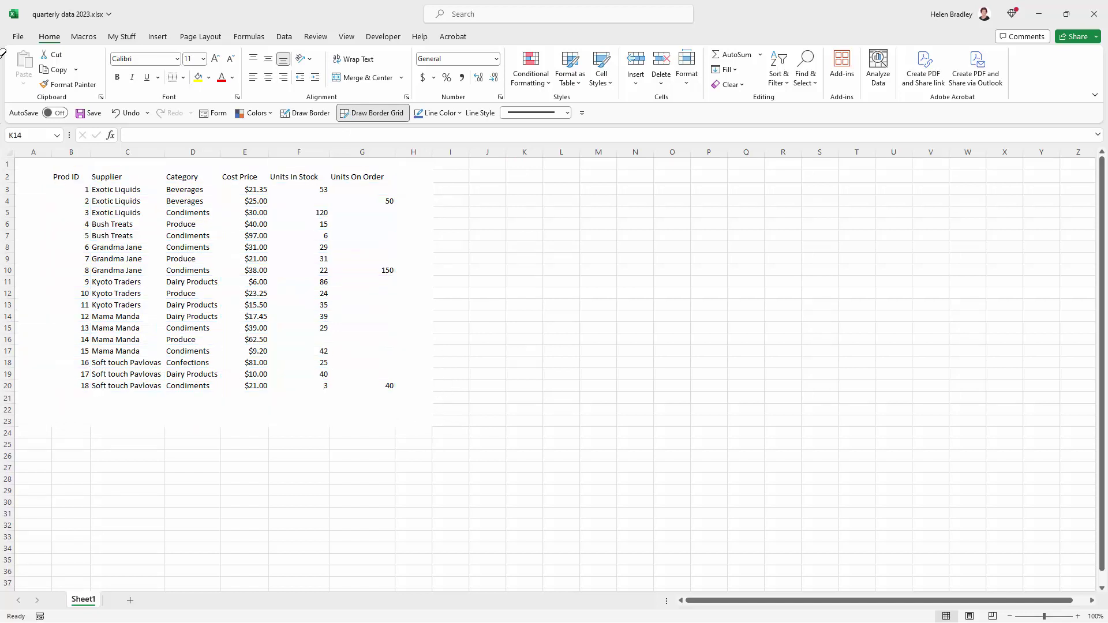
drag(3, 53, 20, 163)
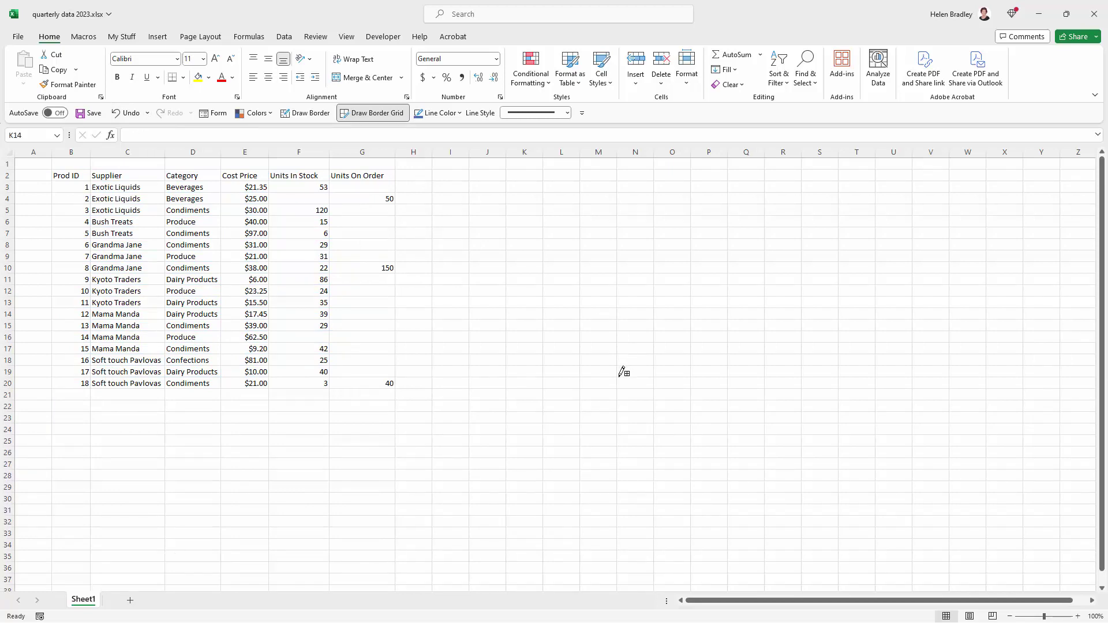